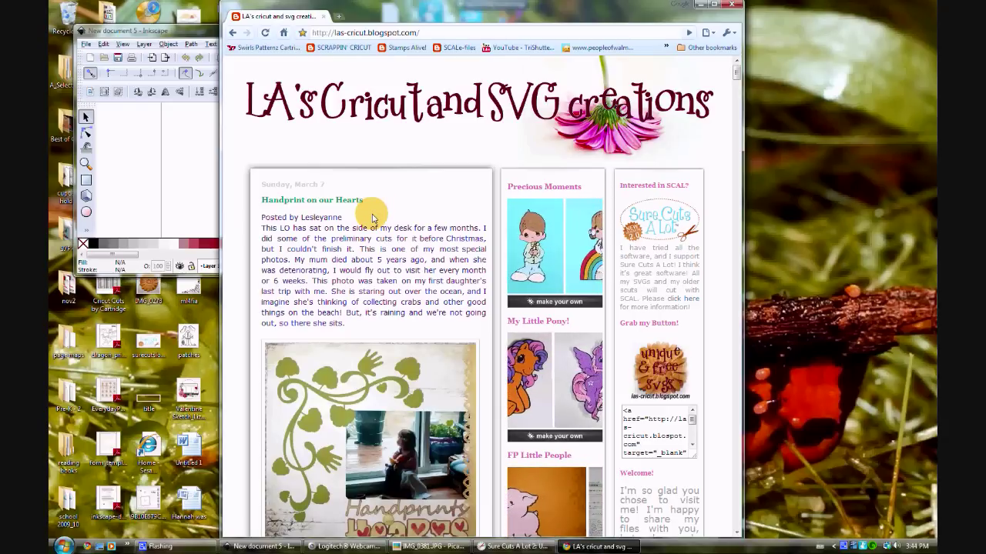
- Browse the blog down to the Nestabilities Look-a-Like Font post, and close the browser
scroll(410, 250, "down", 1)
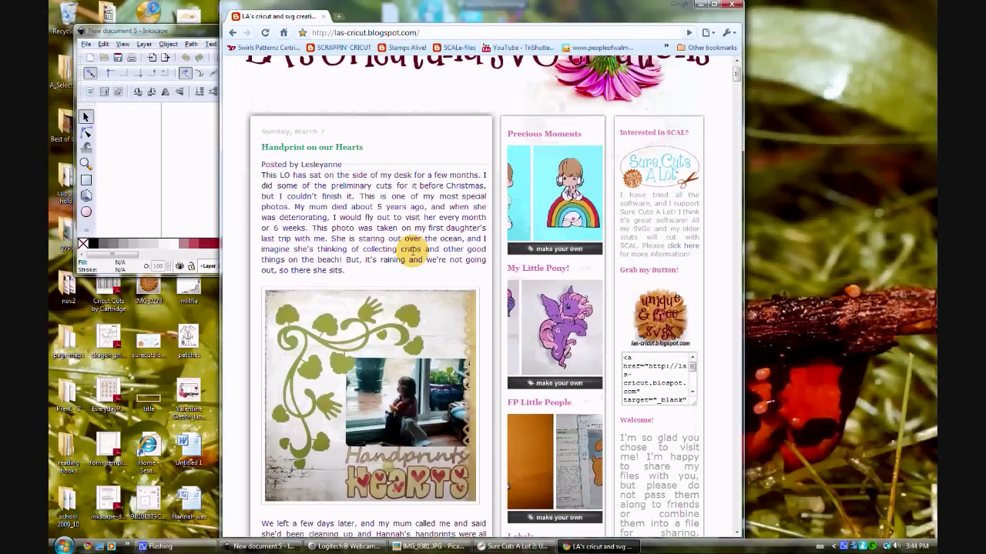
scroll(411, 250, "down", 1)
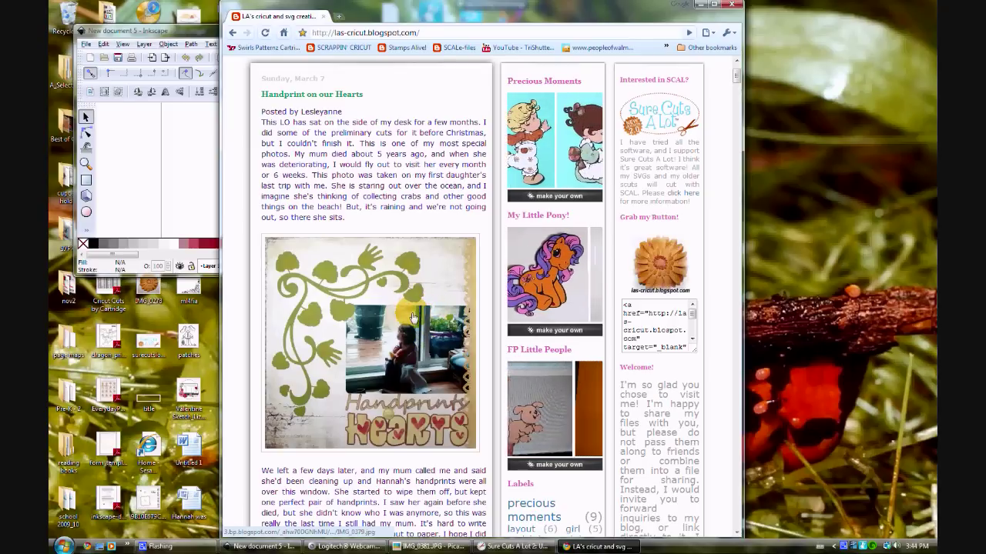
scroll(413, 317, "down", 8)
scroll(413, 317, "down", 15)
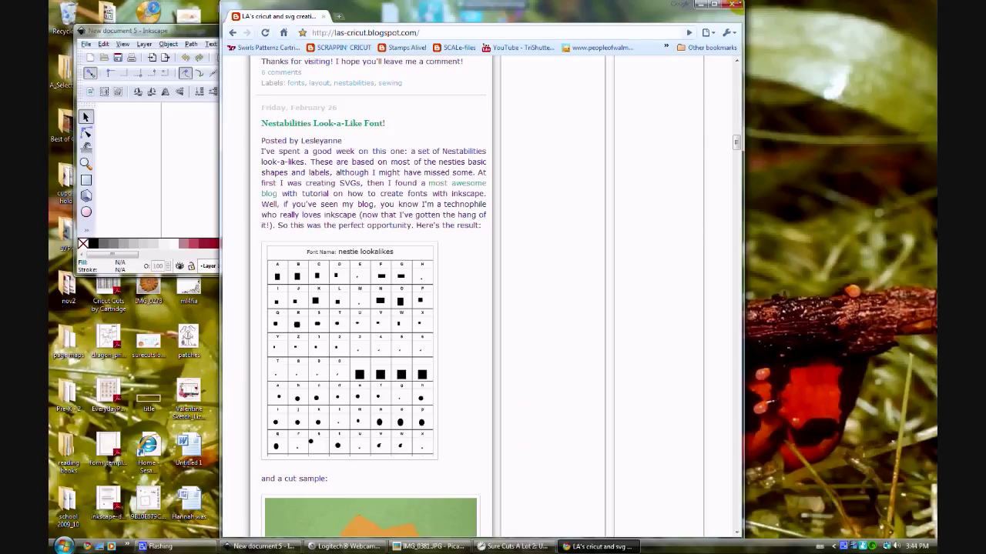
left_click(735, 6)
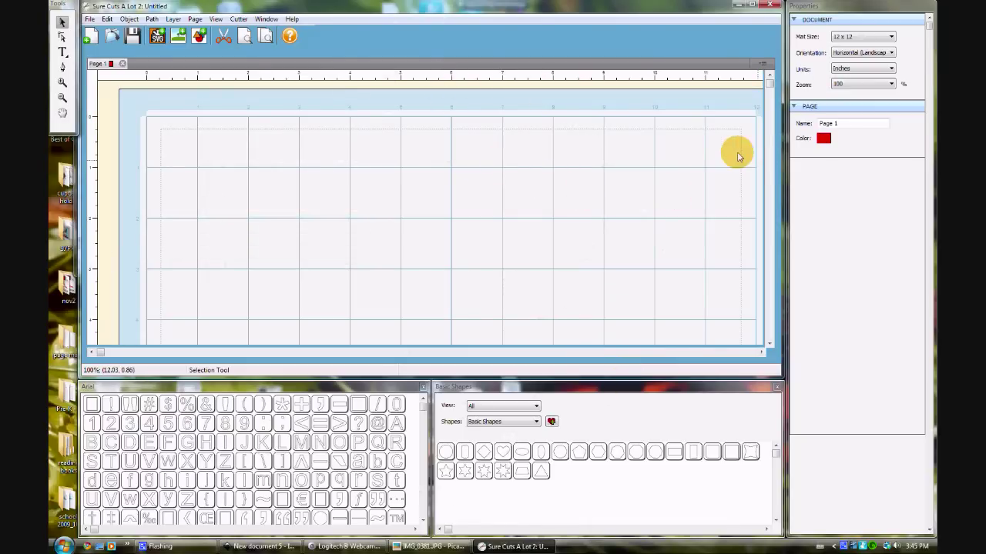
- In Sure Cuts A Lot 2, set the Type tool's font to nestie lookalikes
left_click(63, 54)
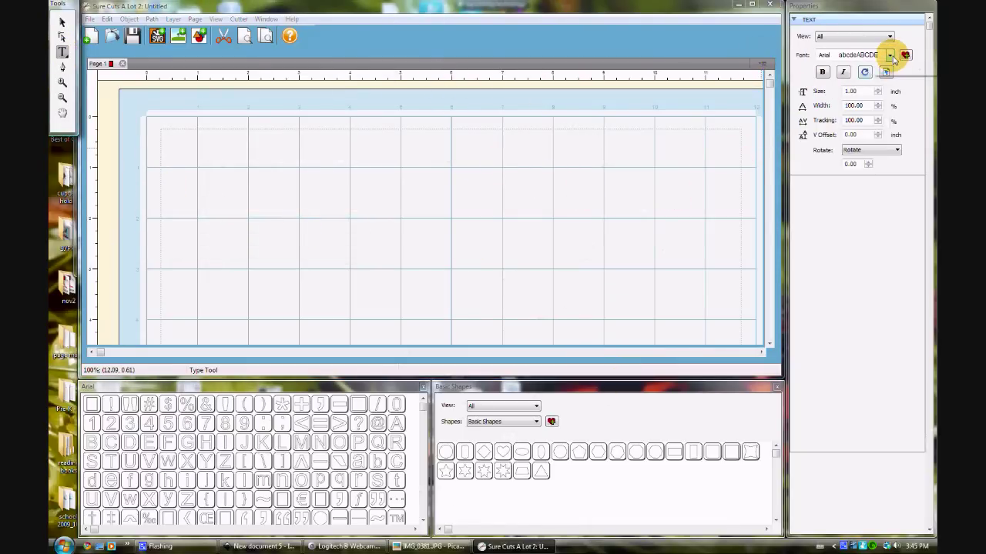
left_click(891, 58)
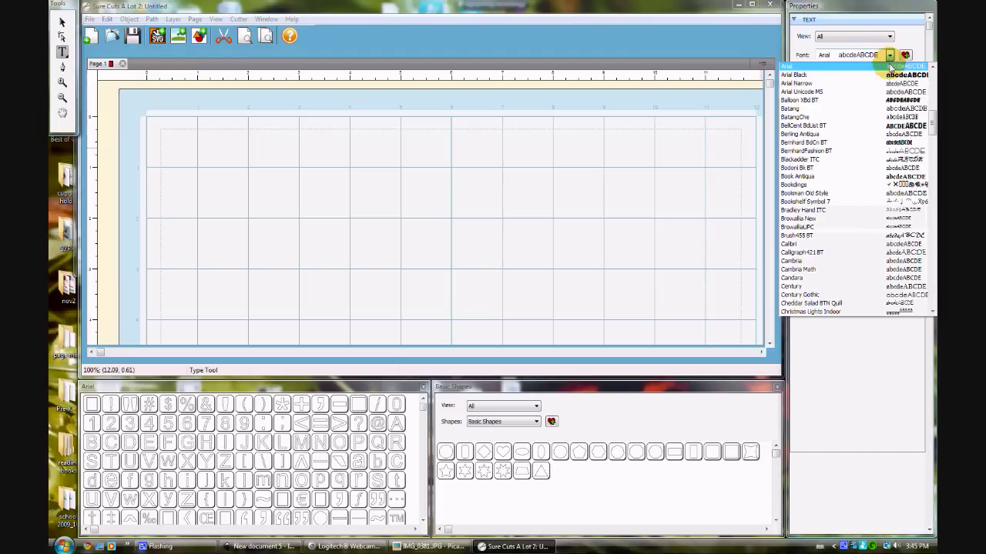
left_click_drag(928, 64, 921, 304)
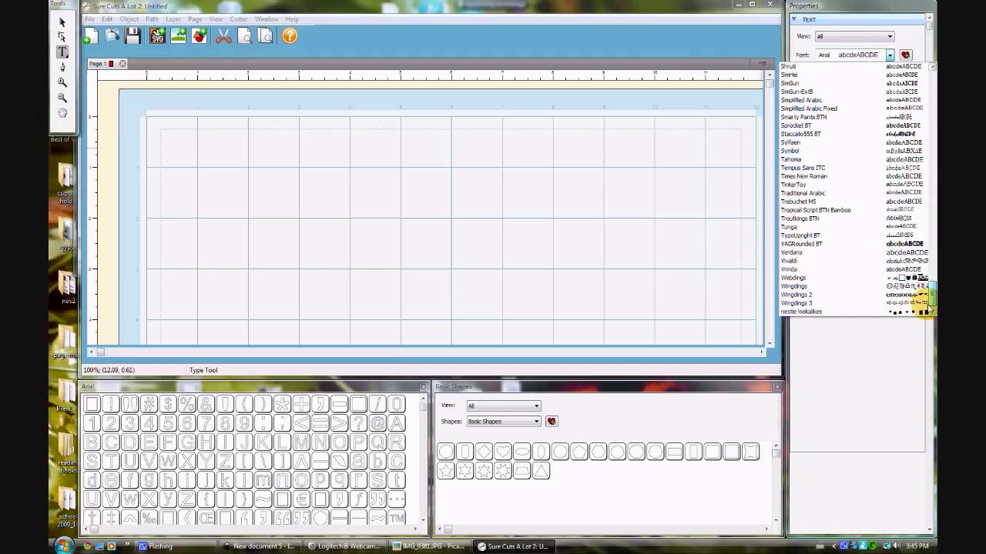
left_click(837, 313)
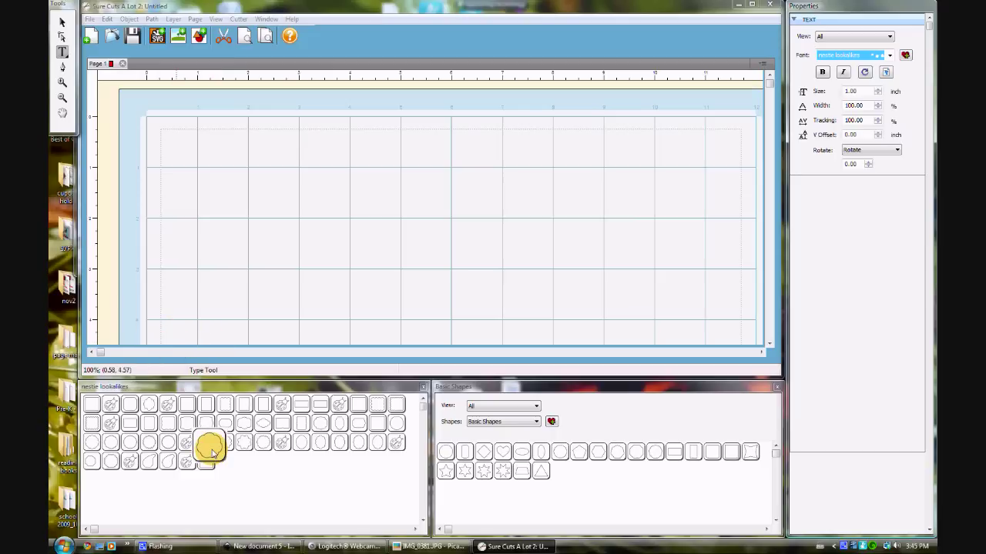
- Place the scalloped circle from the nestie lookalikes characters on the mat, about 0.52 inch wide near X 1.15, Y 1.55
left_click(196, 247)
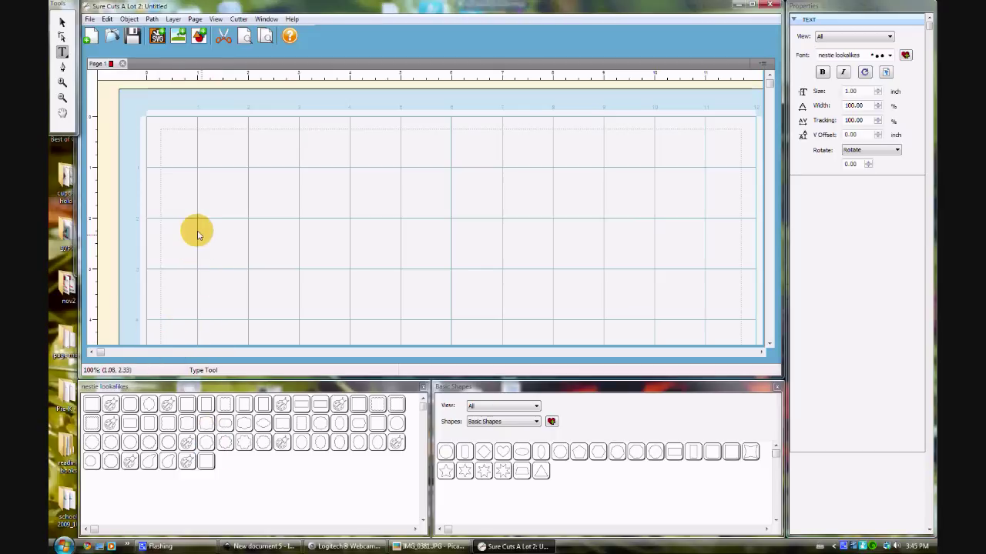
left_click(204, 442)
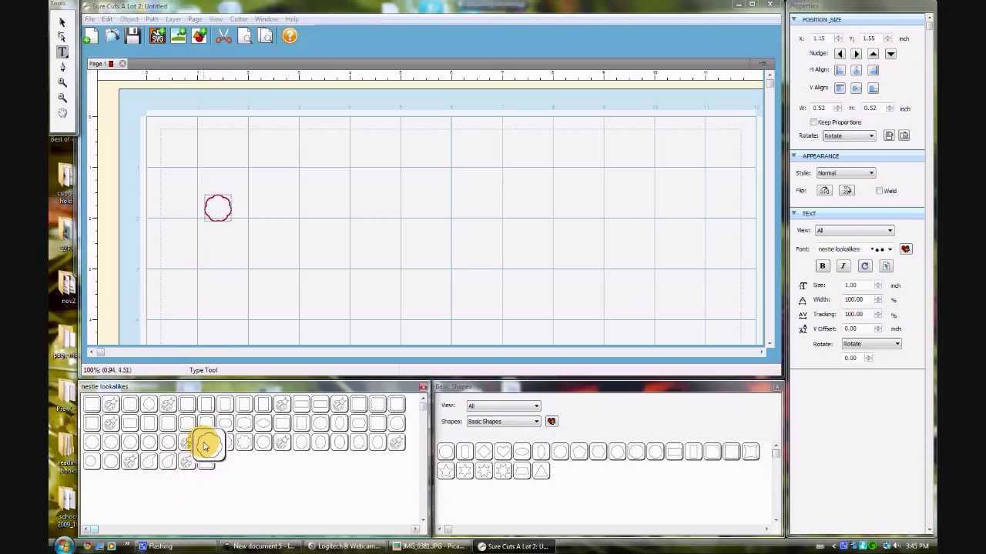
left_click(225, 221)
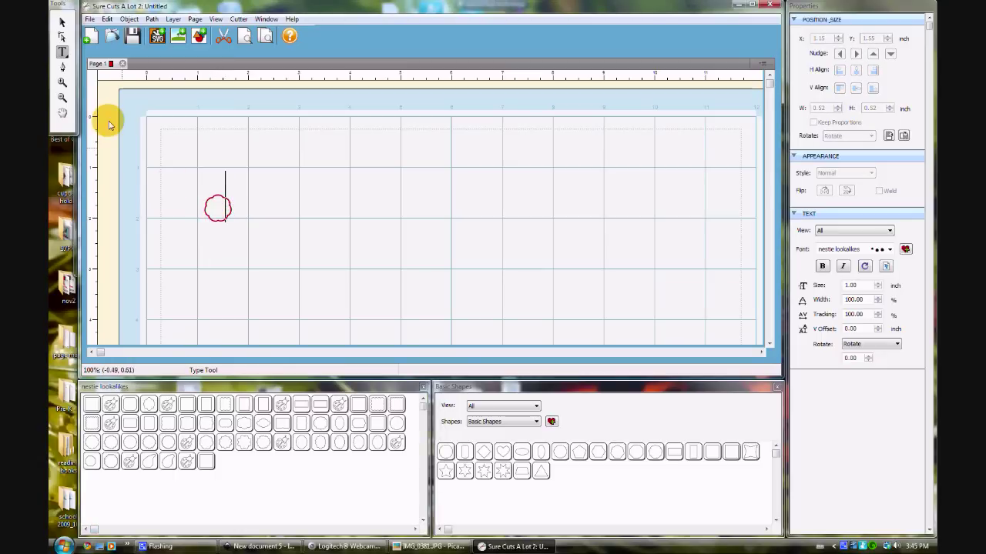
- With Keep Proportions turned on, move the scalloped circle to the mat's upper-left corner and enlarge it
left_click(63, 23)
left_click(128, 111)
left_click(206, 204)
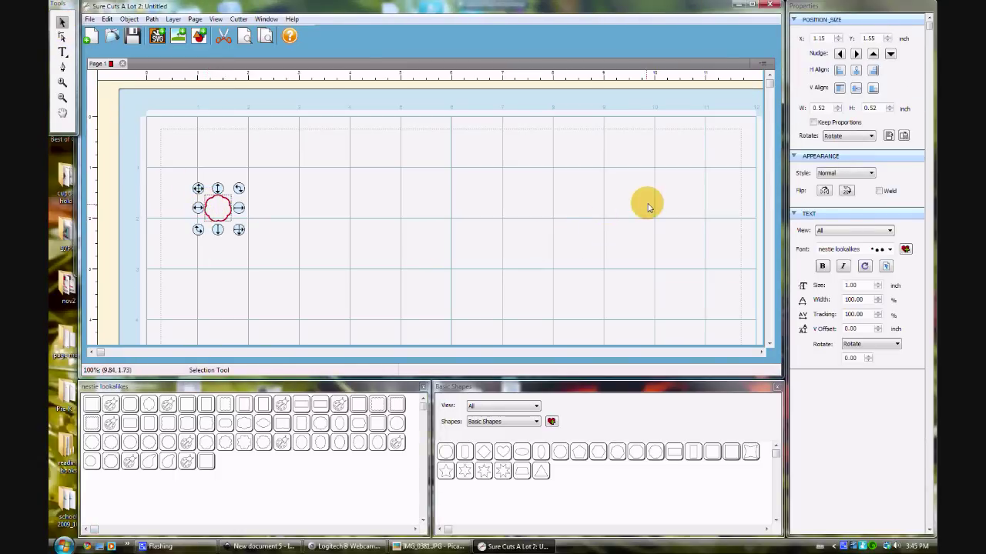
left_click(814, 123)
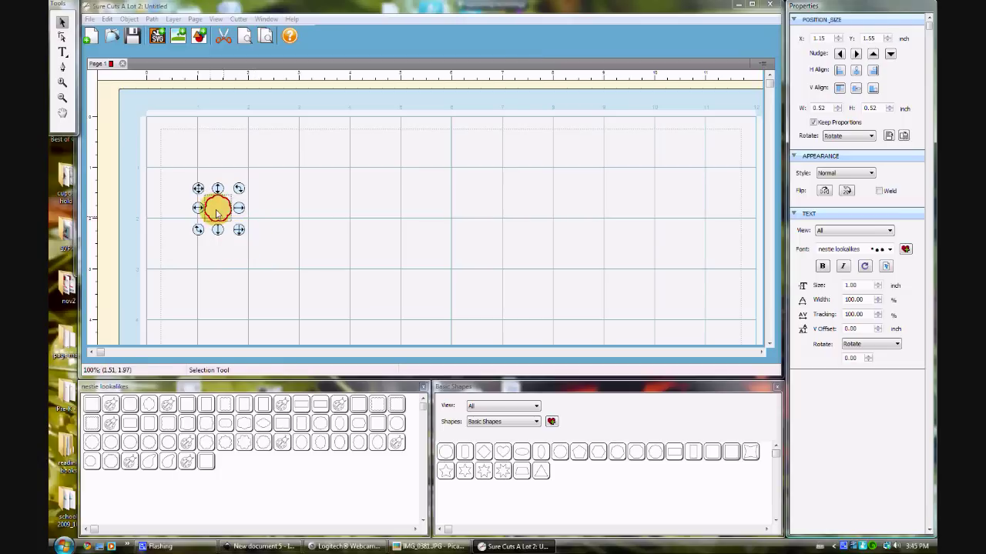
left_click_drag(198, 189, 158, 136)
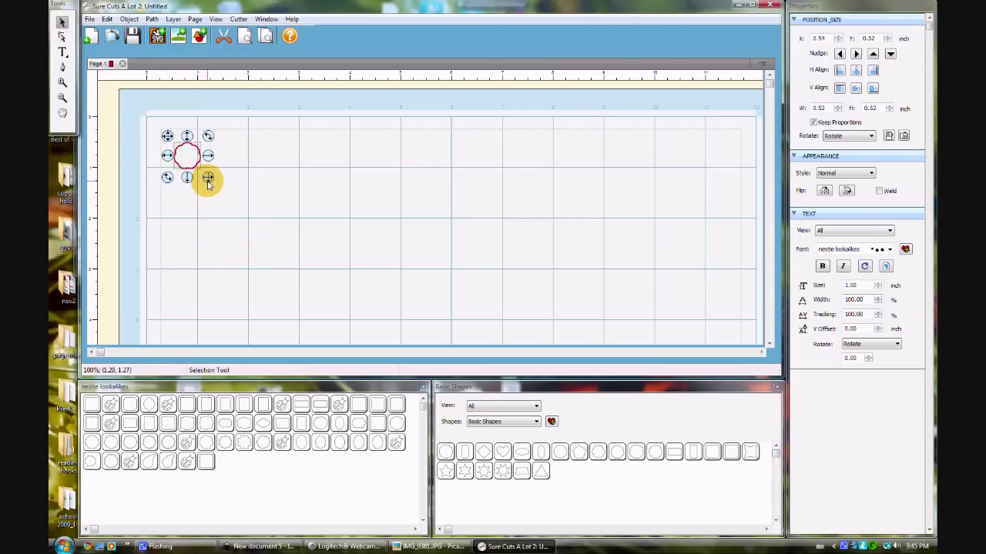
left_click_drag(208, 179, 363, 261)
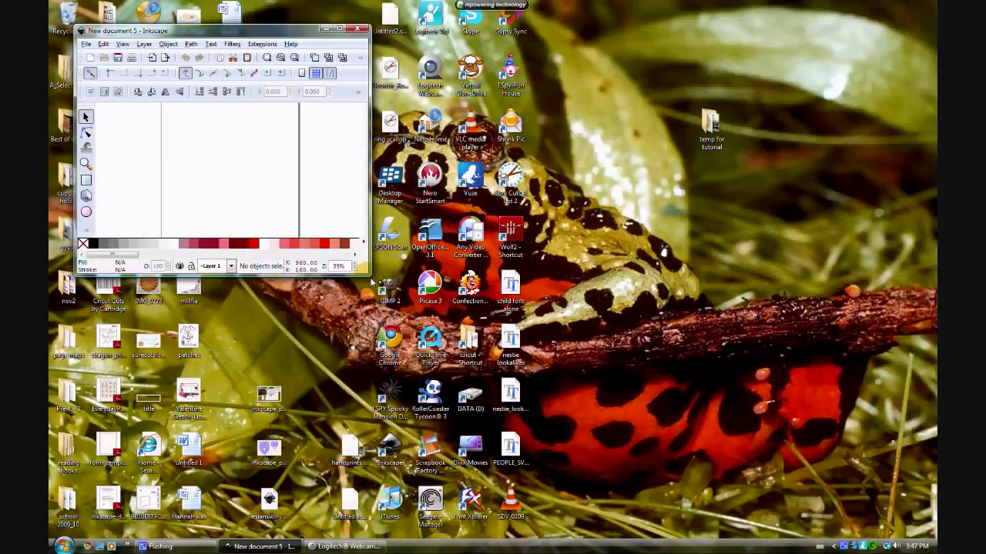
- In an enlarged Inkscape window, draw a perfect circle about 422 px in diameter on the upper part of the page
left_click_drag(370, 275, 616, 533)
left_click_drag(613, 99, 803, 120)
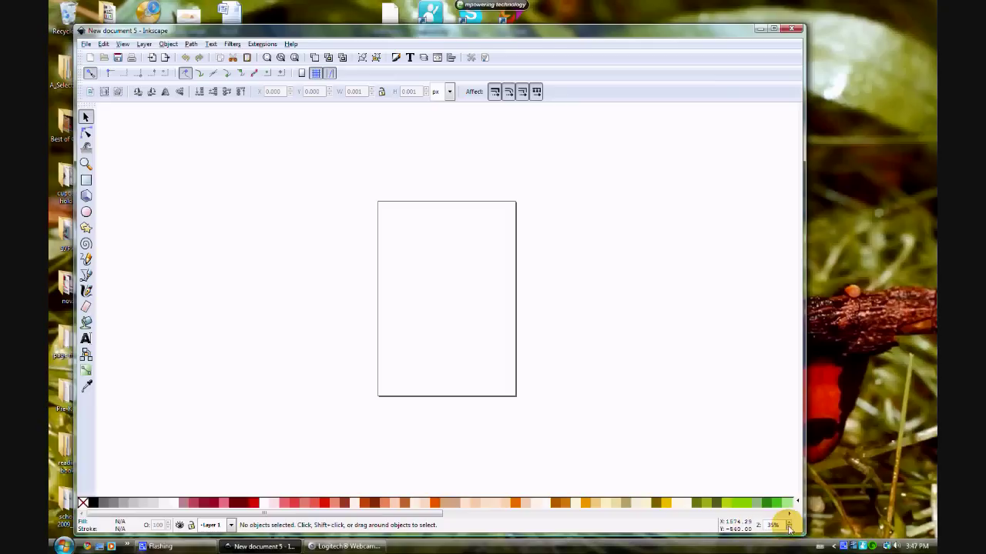
left_click(789, 524)
left_click(788, 524)
left_click(789, 524)
left_click(788, 524)
left_click(789, 524)
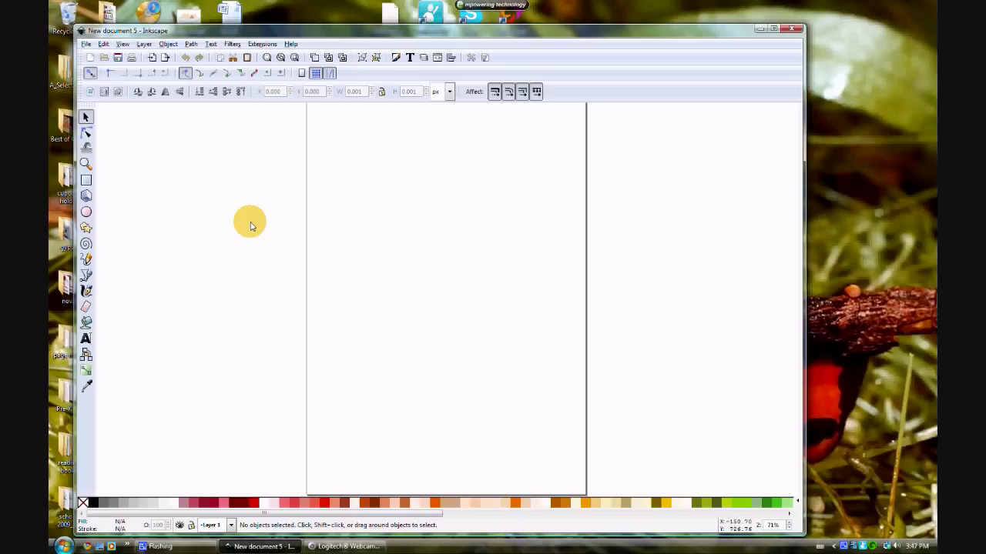
left_click(86, 212)
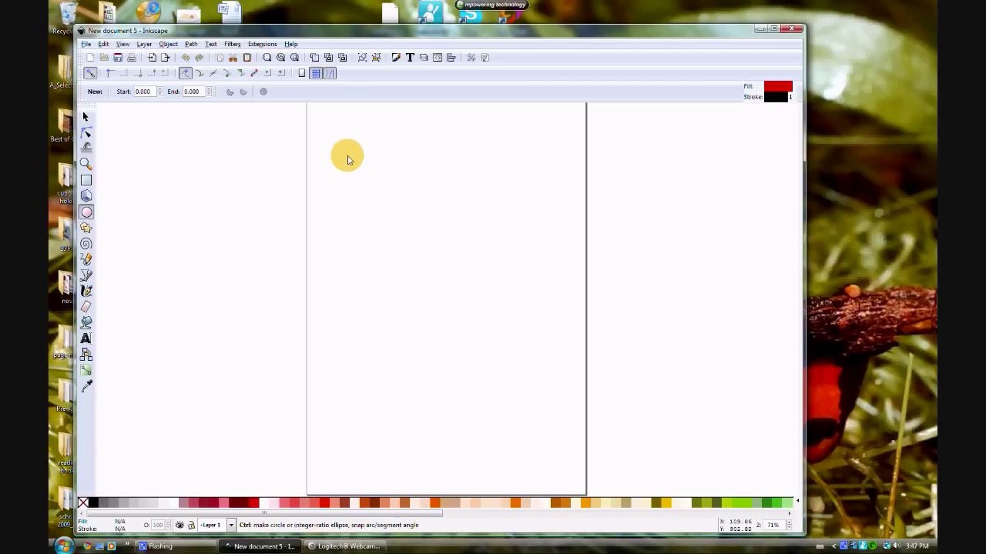
left_click_drag(336, 137, 495, 311)
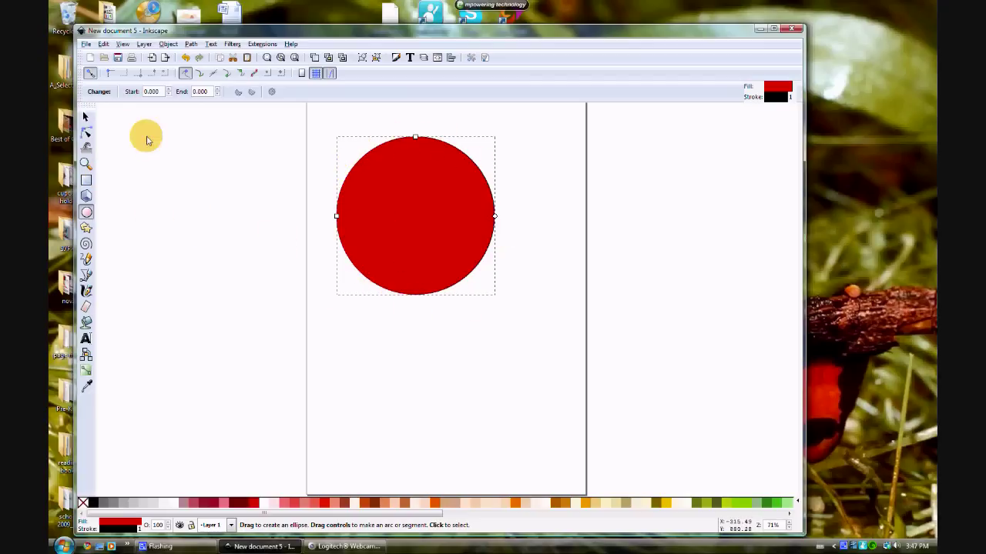
- Fill the circle with white and set its fill's red, green, blue and alpha values all to 0
left_click(85, 117)
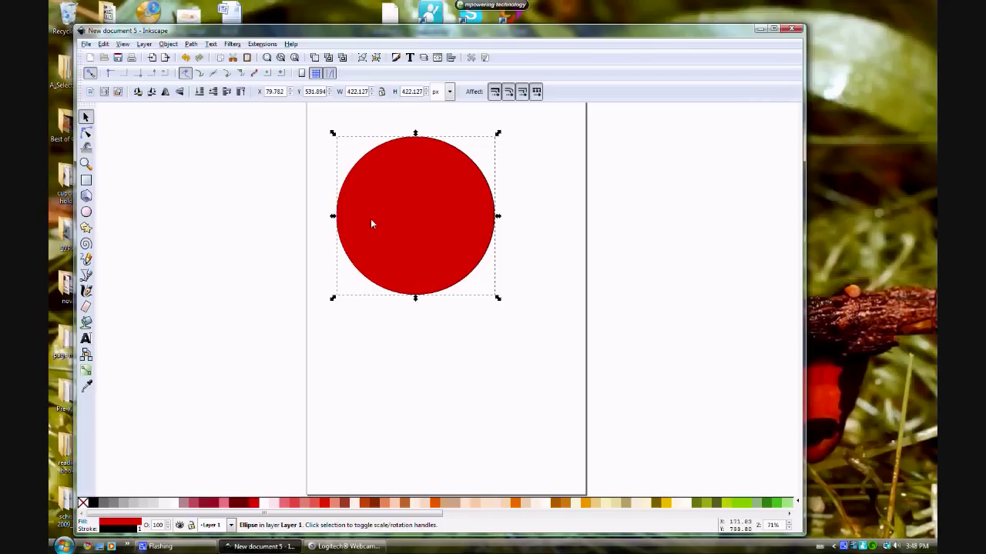
left_click(174, 506)
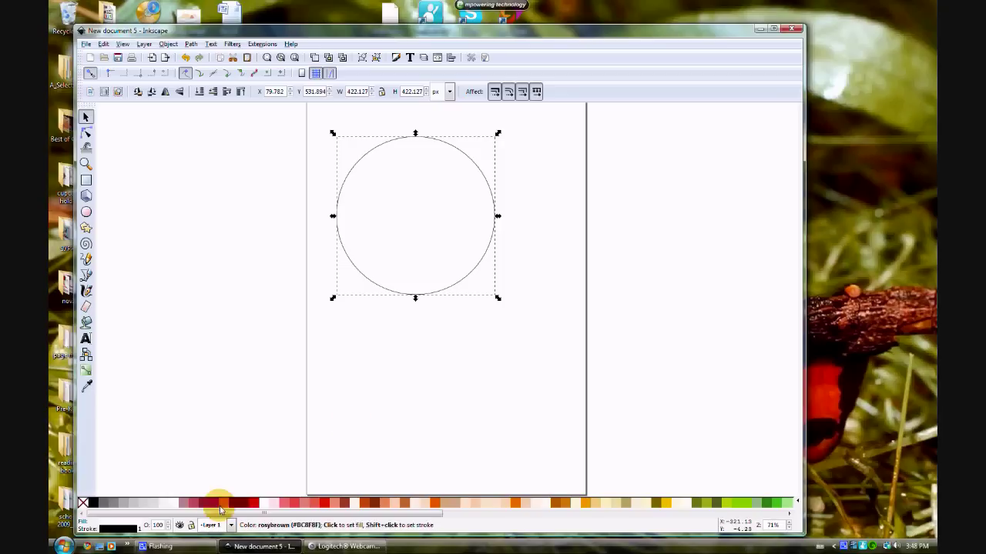
right_click(444, 249)
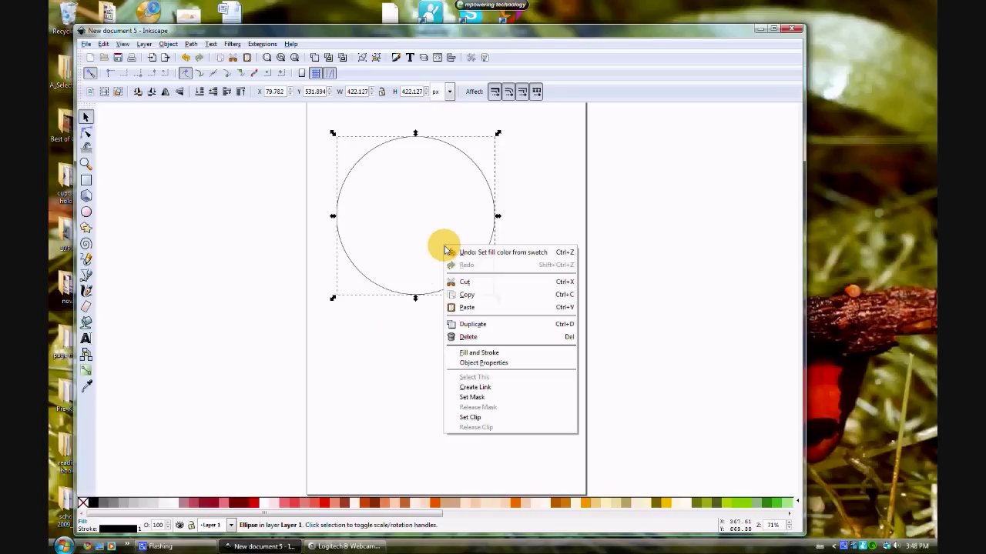
left_click(462, 353)
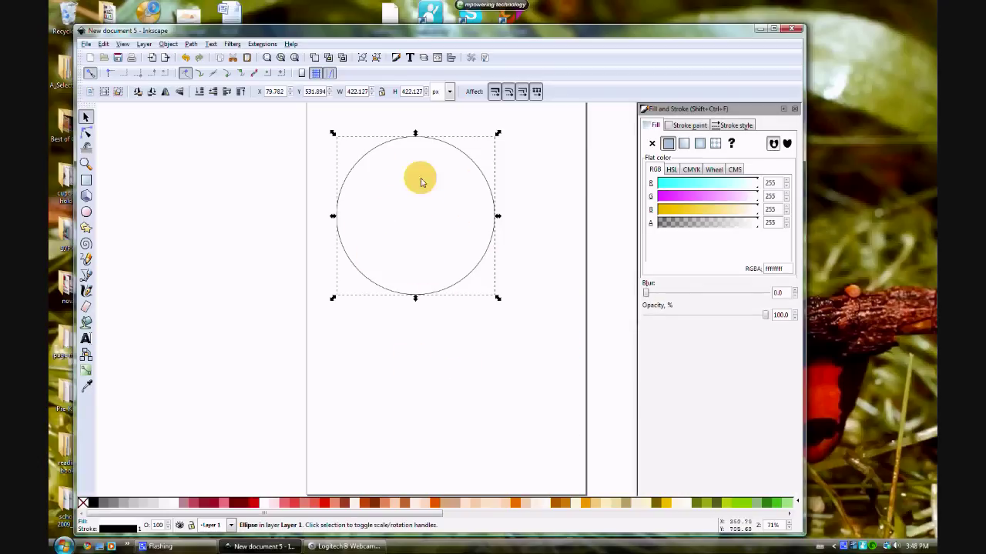
left_click_drag(777, 184, 755, 187)
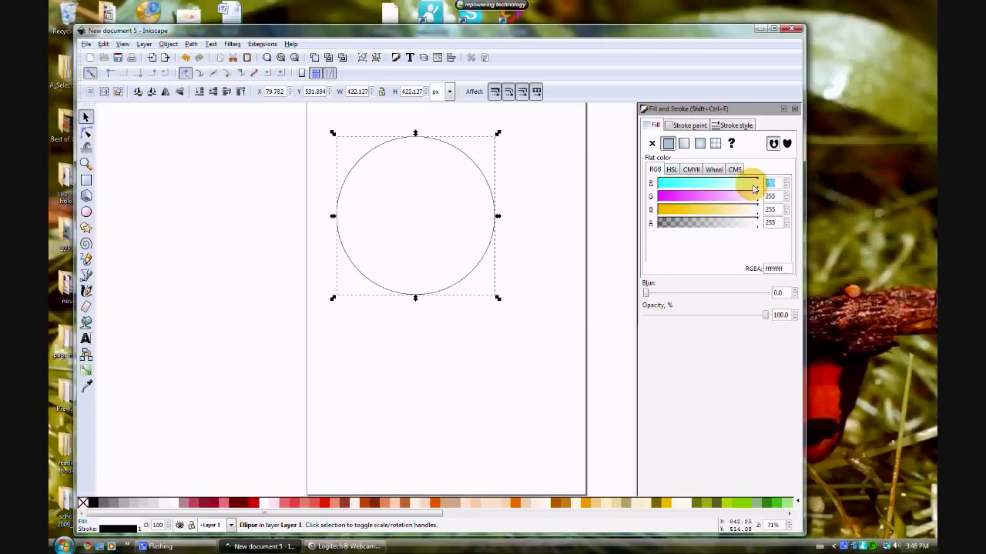
key("Tab")
type("0")
key("Tab")
type("0")
key("Tab")
type("0")
key("Return")
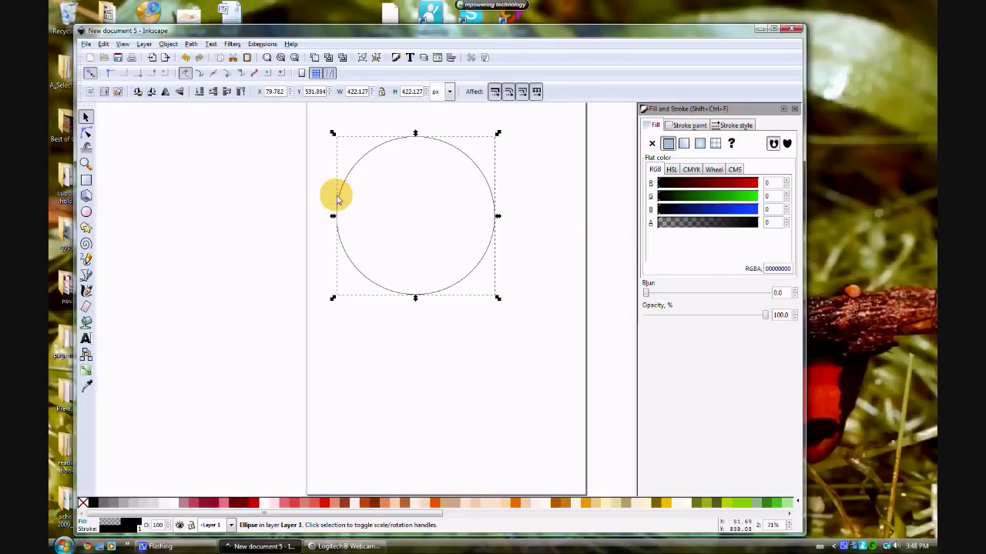
- Set the circle's stroke width to 2 px
left_click(730, 126)
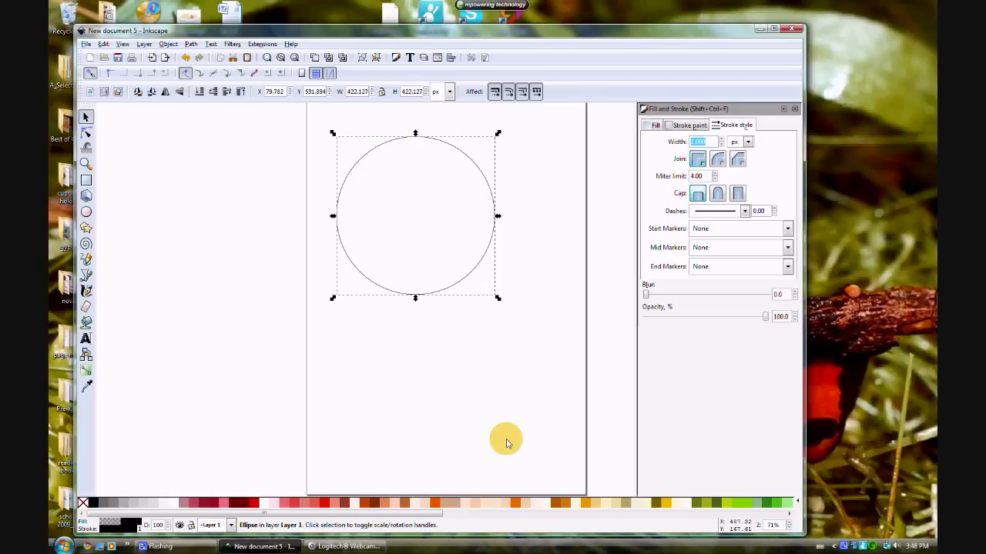
left_click(535, 405)
scroll(791, 527, "up", 5)
scroll(551, 275, "down", 1)
scroll(551, 276, "up", 5)
left_click(526, 373)
right_click(528, 375)
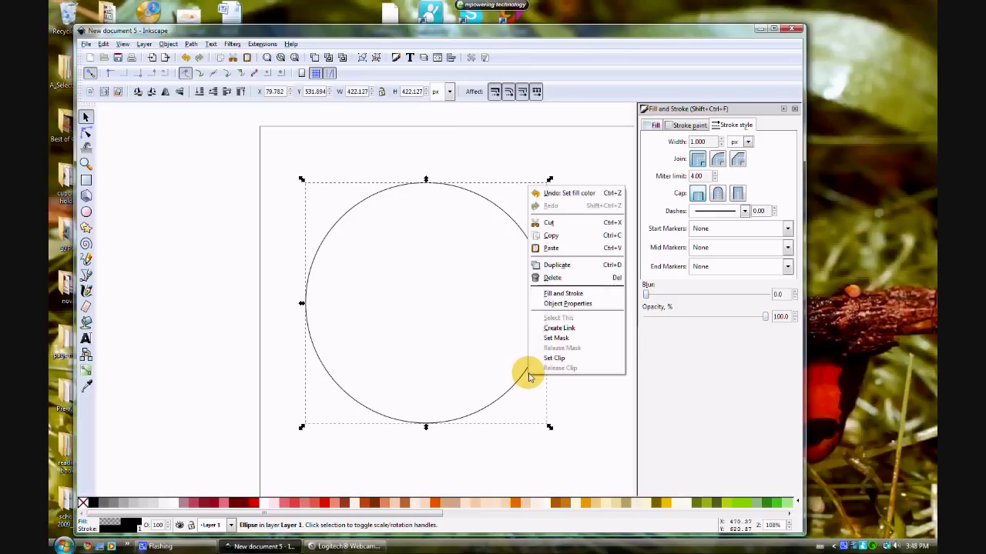
left_click(550, 294)
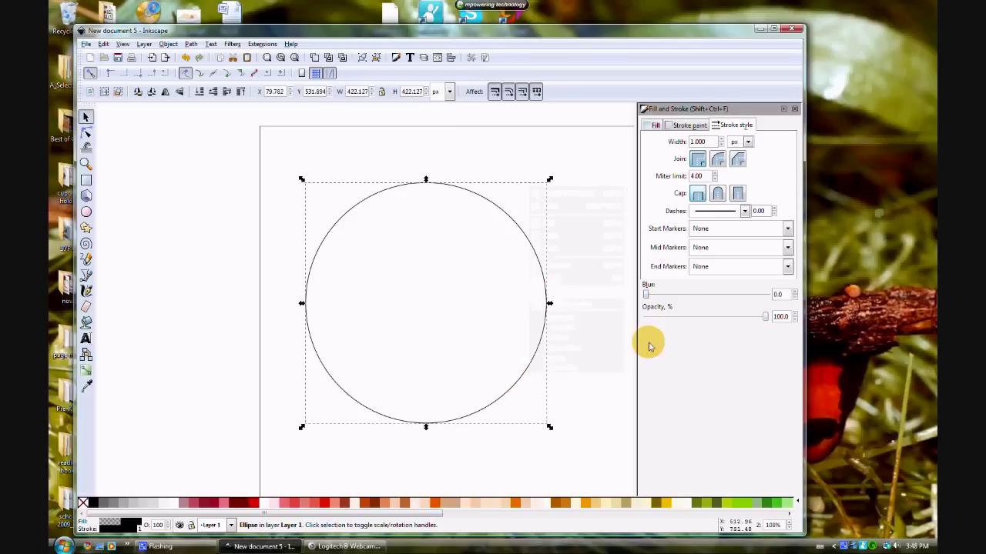
left_click(721, 140)
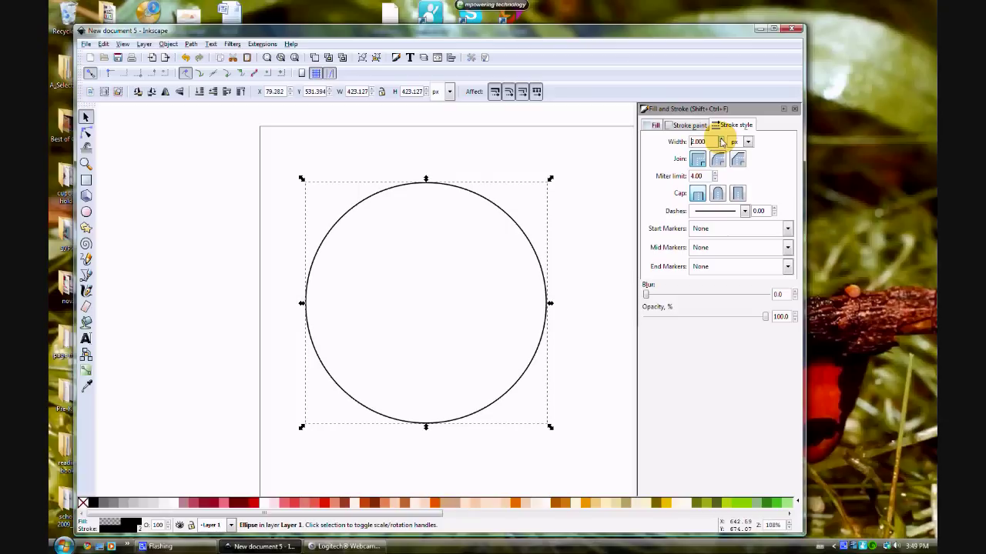
left_click(721, 140)
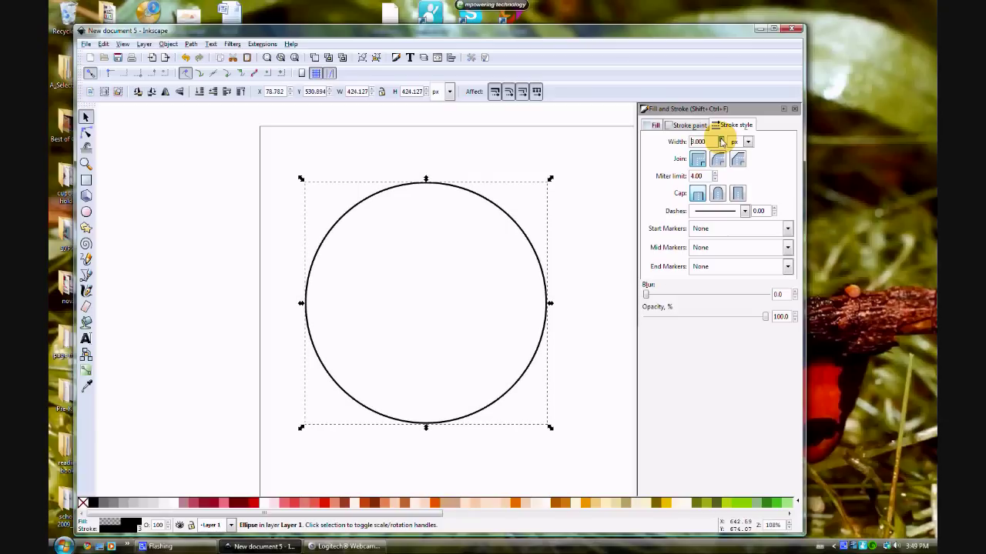
left_click(720, 145)
left_click(721, 145)
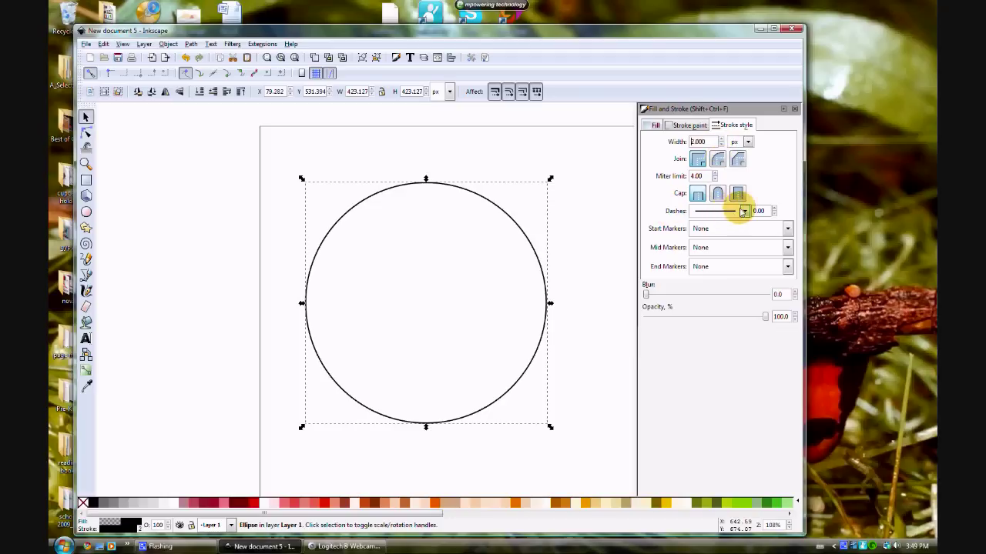
- Try several dotted, dashed and dash-dot patterns on the circle's stroke
left_click(744, 211)
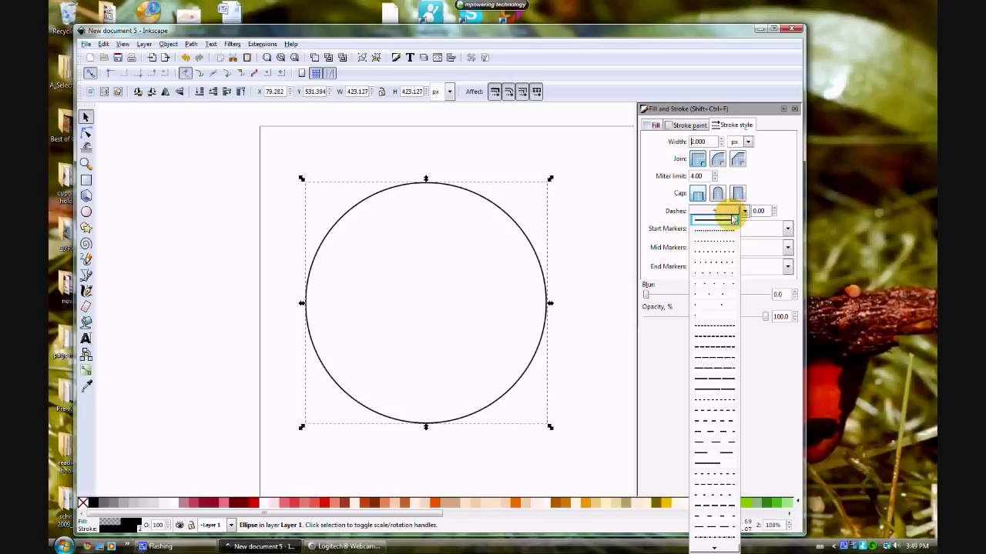
left_click(719, 229)
left_click(743, 211)
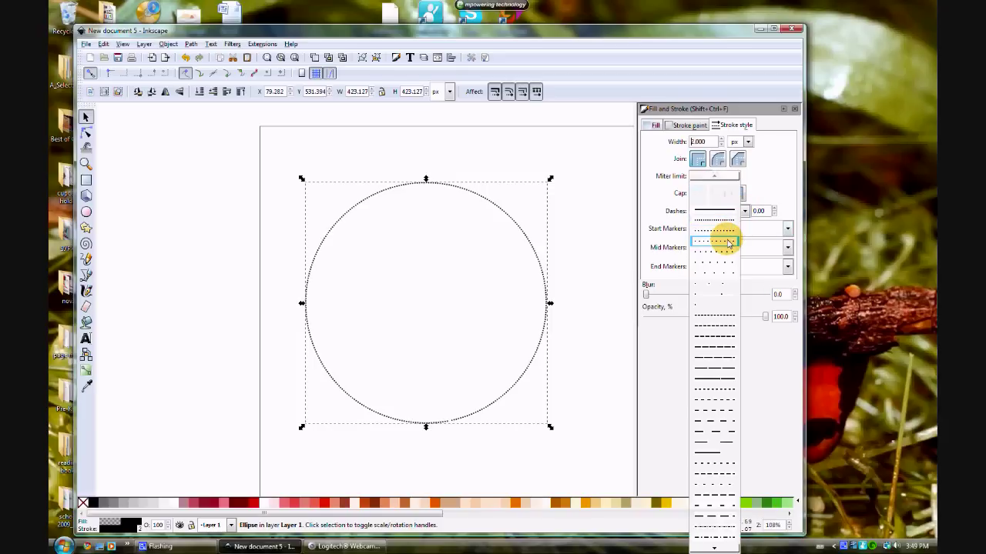
left_click(725, 239)
left_click(744, 213)
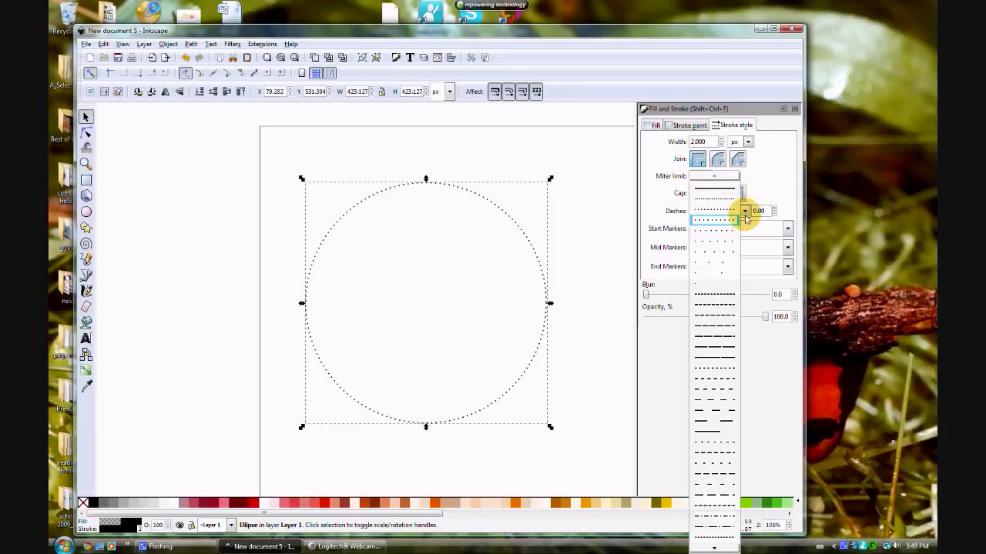
left_click(715, 292)
left_click(743, 211)
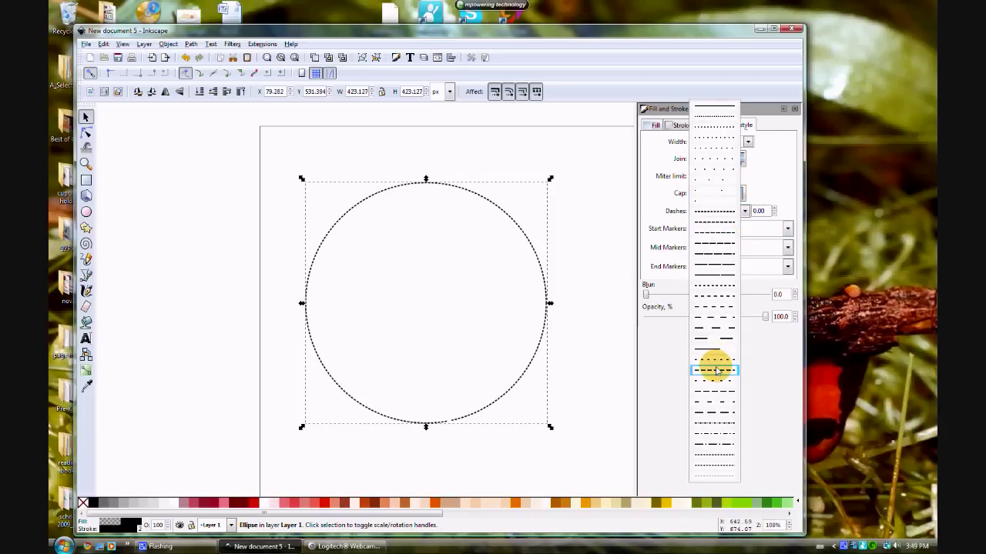
left_click(718, 360)
left_click(744, 211)
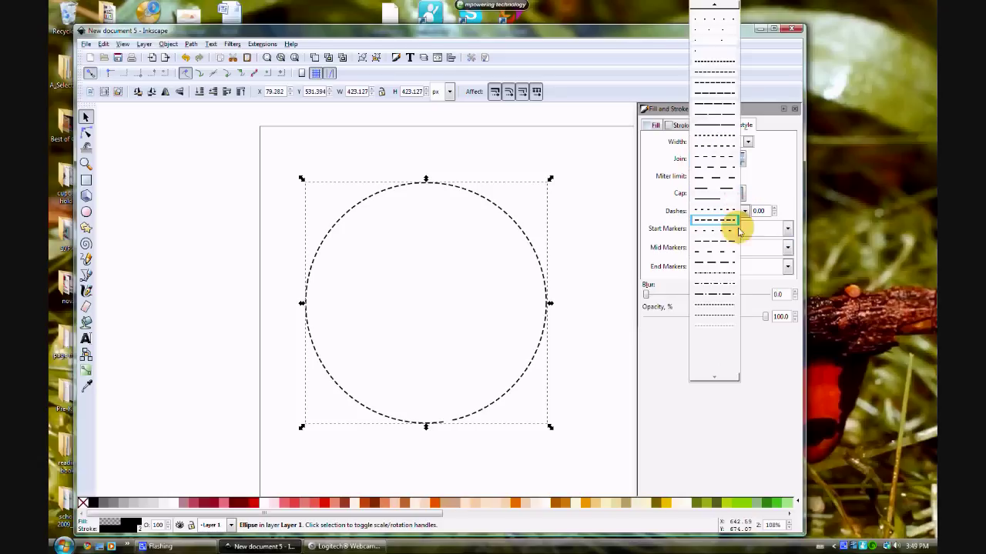
left_click(723, 296)
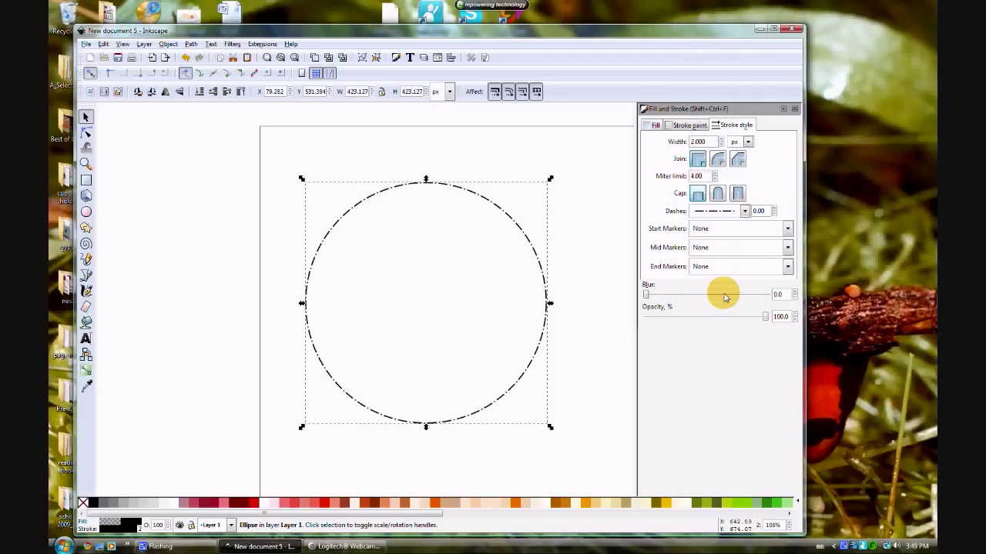
left_click(744, 211)
scroll(716, 100, "up", 5)
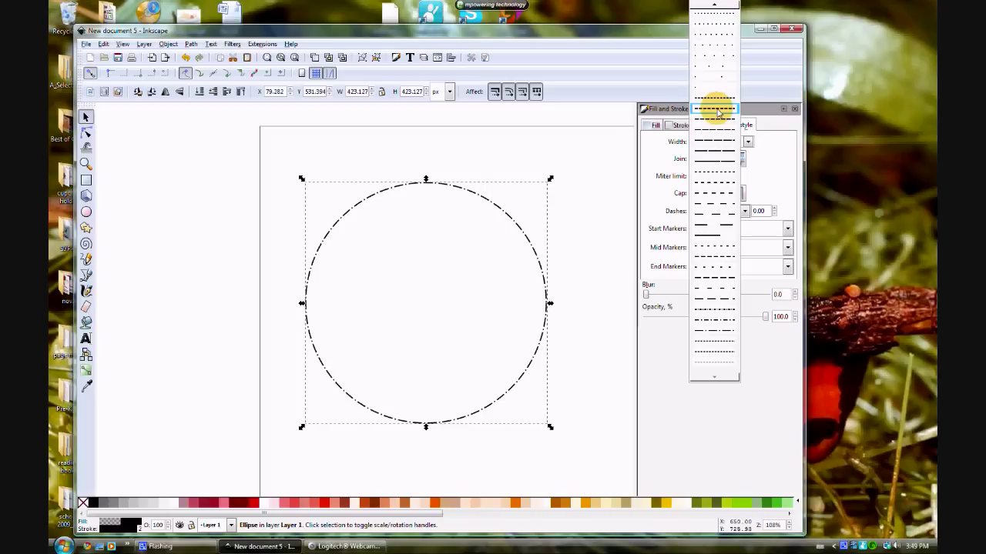
left_click(723, 87)
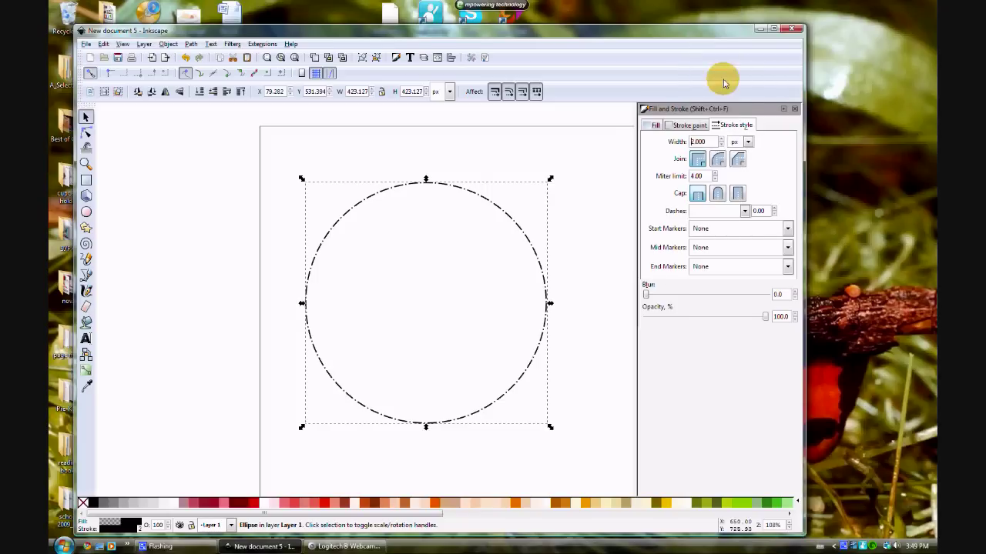
- Give the circle's stroke a dotted dash pattern with widely spaced small dots, and deselect the circle
left_click(744, 211)
left_click(726, 159)
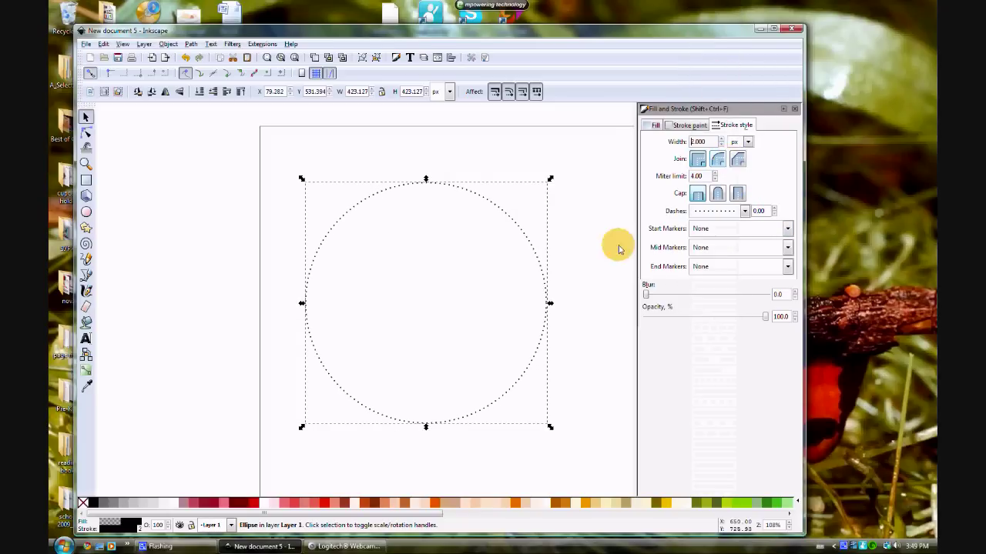
left_click(744, 213)
left_click(724, 213)
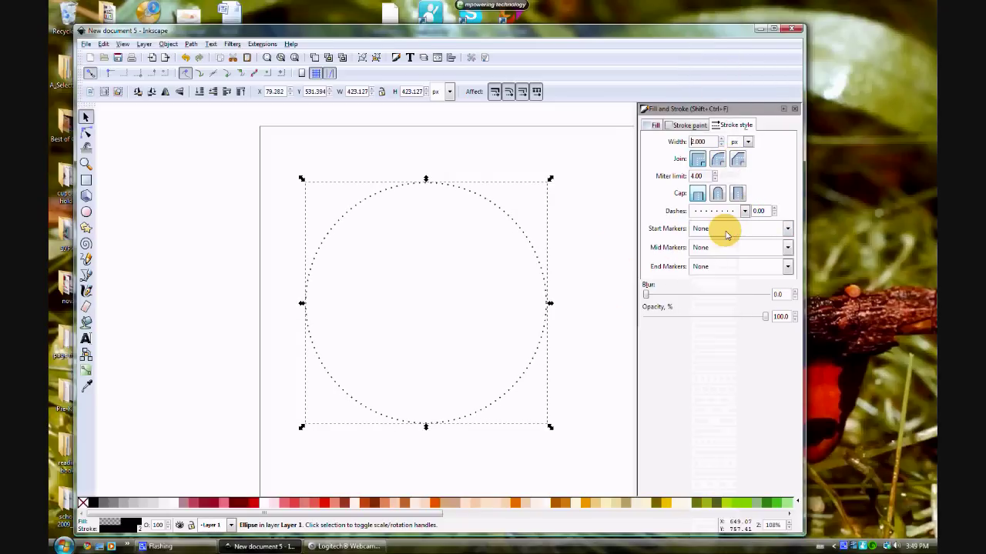
left_click(539, 436)
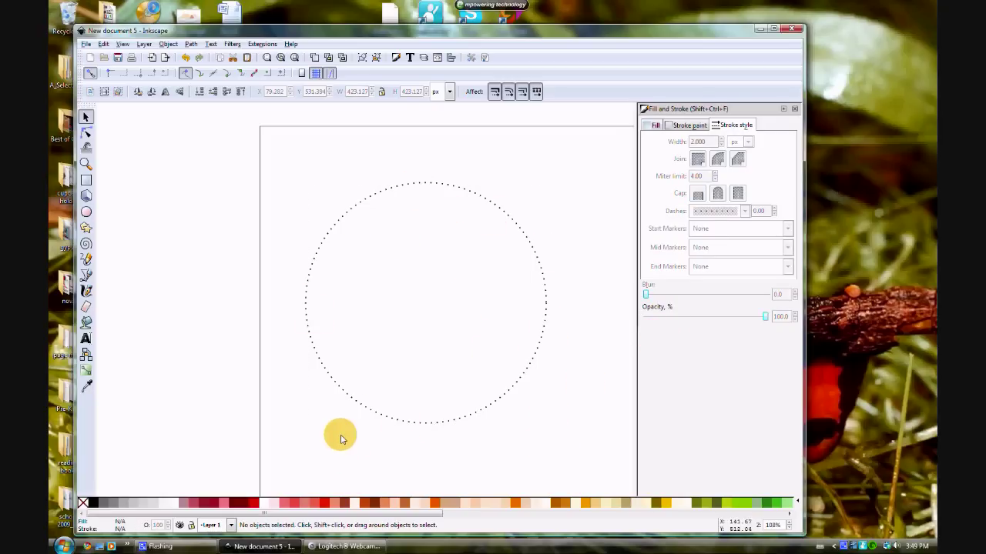
- Draw a wide rectangular text frame just below the dotted circle and paste the copied paragraph into it
left_click(85, 338)
scroll(454, 426, "down", 4)
left_click_drag(276, 320, 616, 482)
left_click(332, 363)
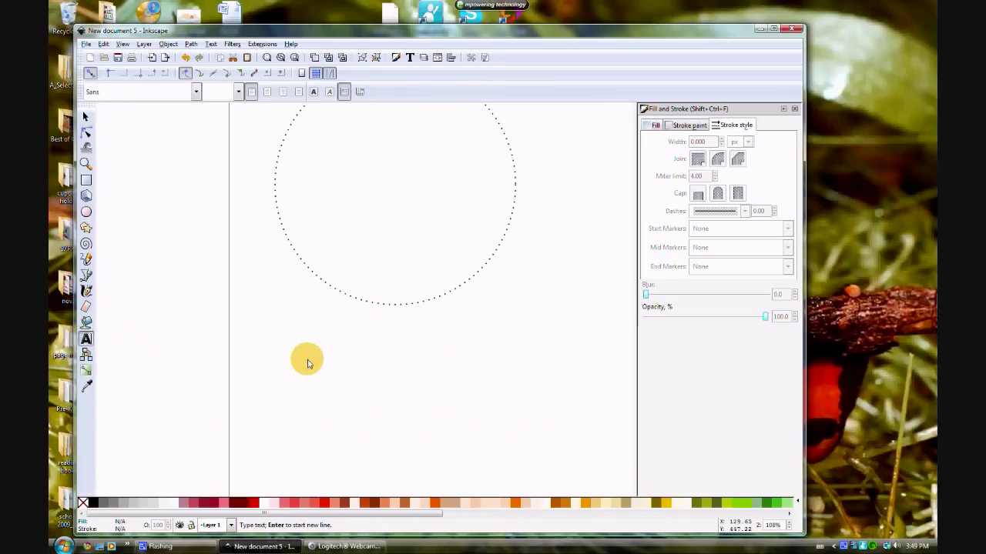
left_click_drag(261, 317, 591, 461)
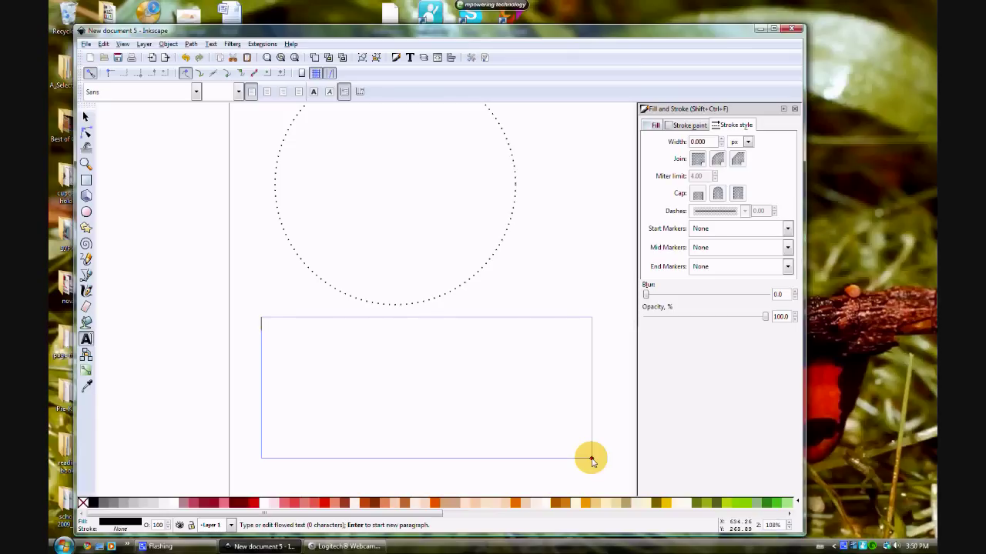
right_click(305, 337)
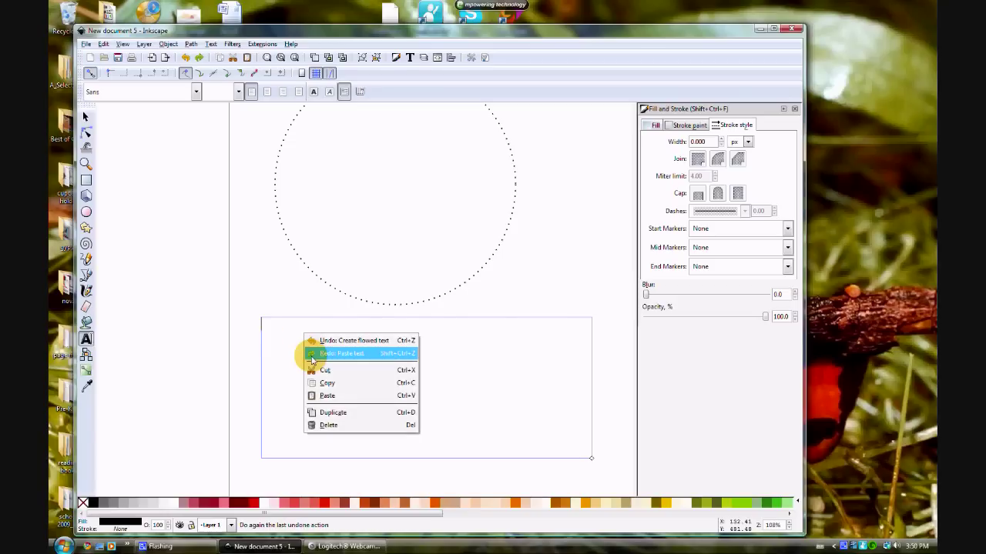
left_click(325, 396)
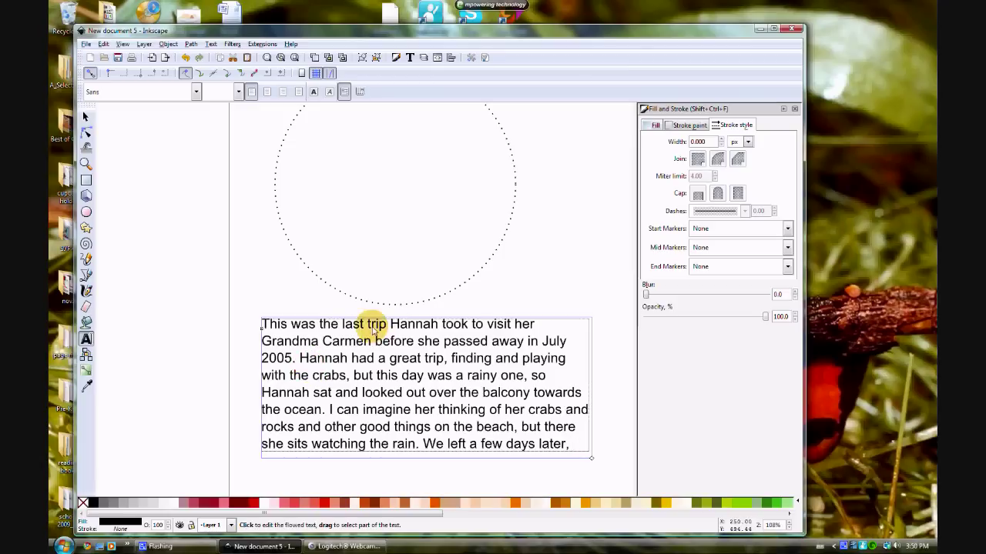
- Select the pasted paragraph together with the dotted circle and flow the text into the circle as its frame
scroll(451, 374, "up", 2)
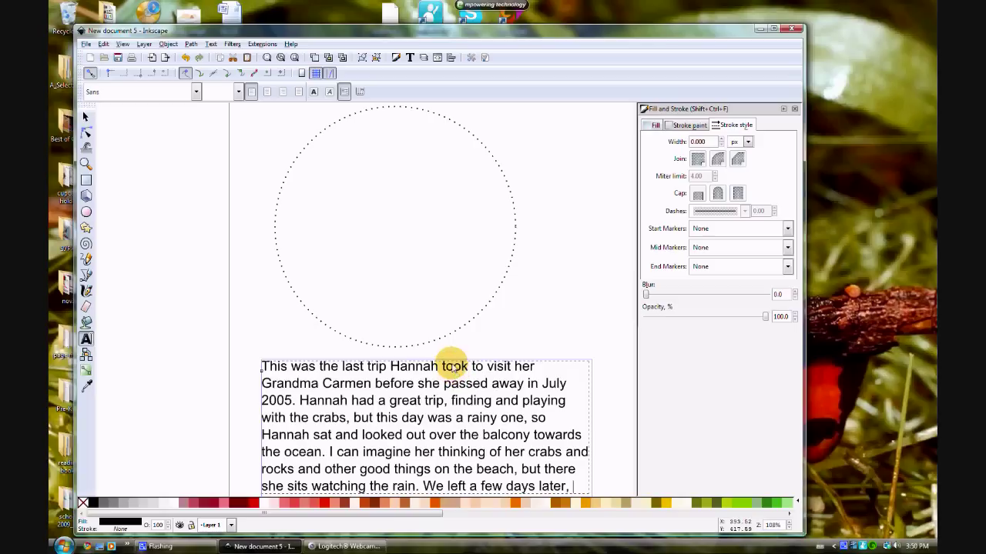
left_click(451, 363)
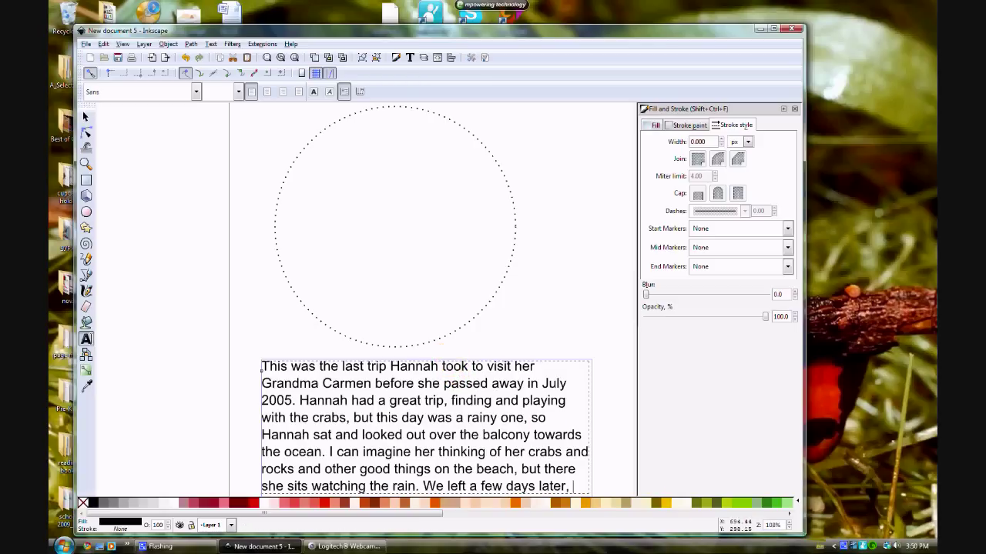
left_click(789, 528)
left_click(789, 529)
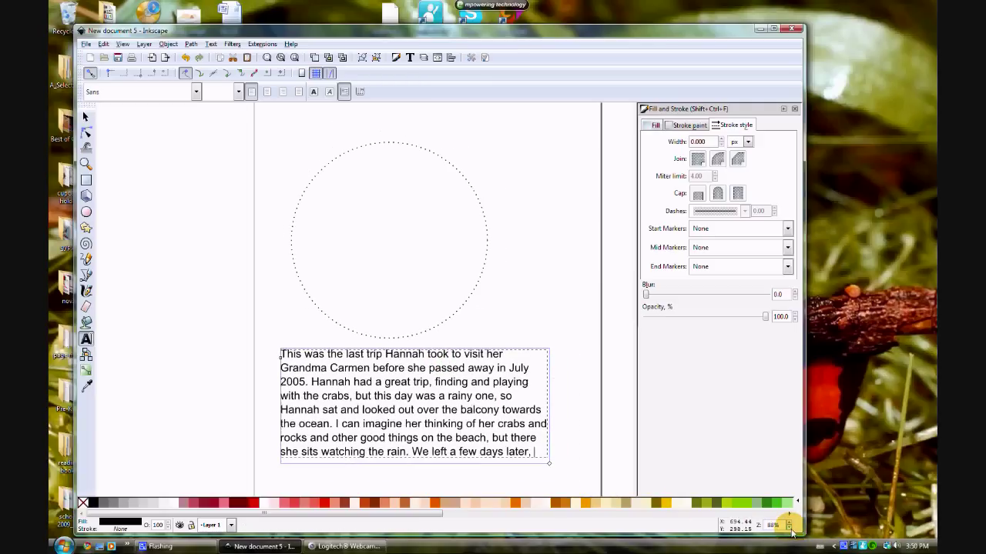
left_click(86, 117)
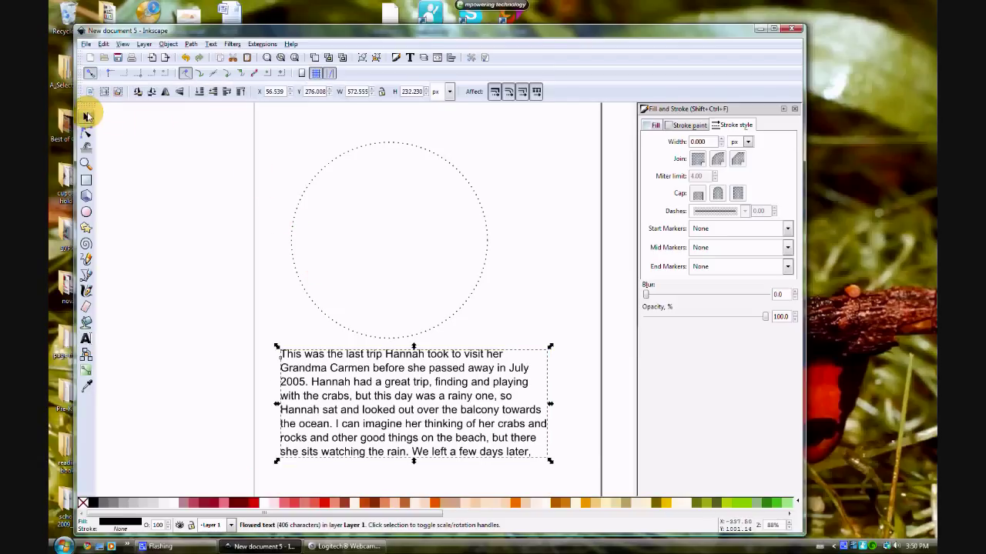
mouse_move(269, 125)
left_mouse_down()
mouse_move(262, 157)
mouse_move(331, 485)
mouse_move(571, 310)
mouse_move(570, 224)
mouse_move(568, 235)
left_mouse_up()
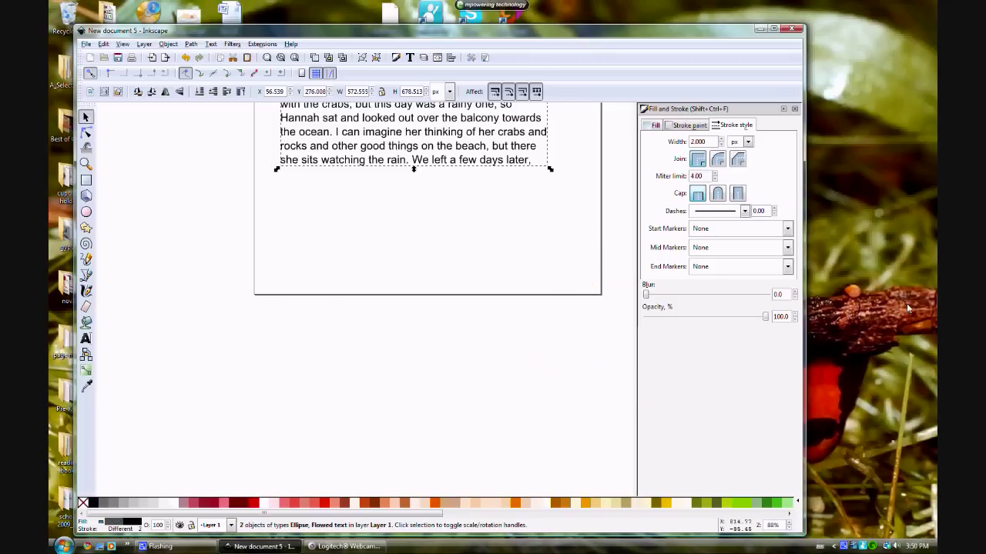
scroll(532, 385, "up", 8)
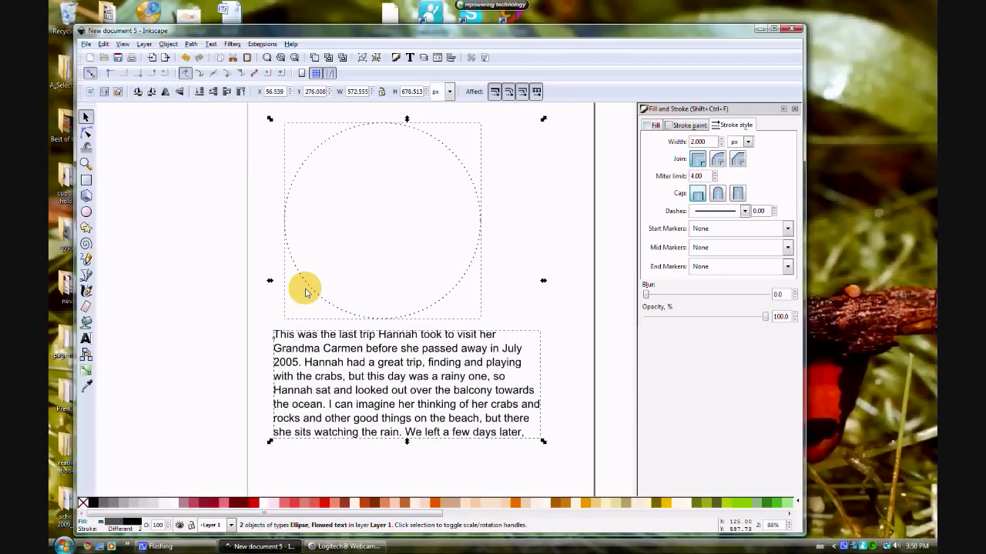
left_click(255, 283)
left_click(293, 369)
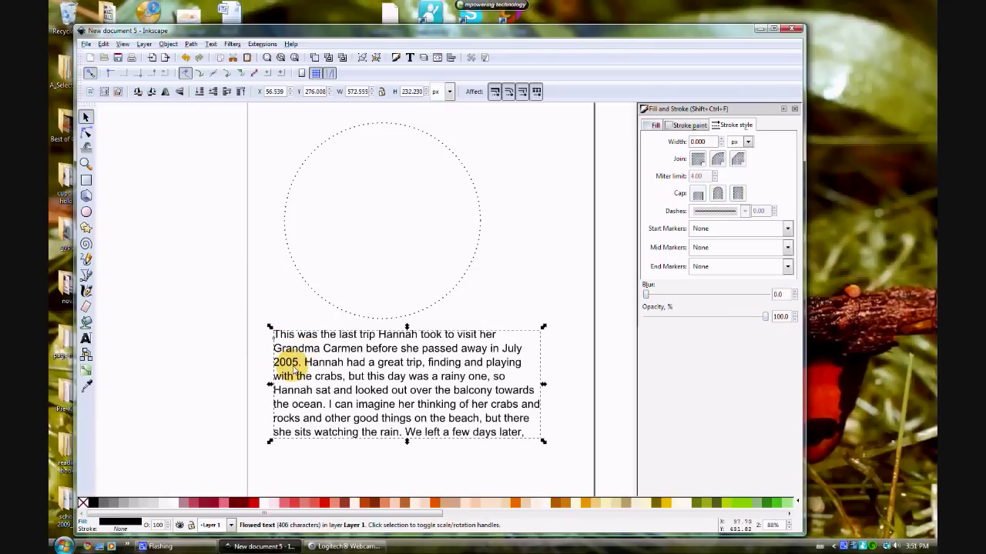
left_click(323, 302, "shift")
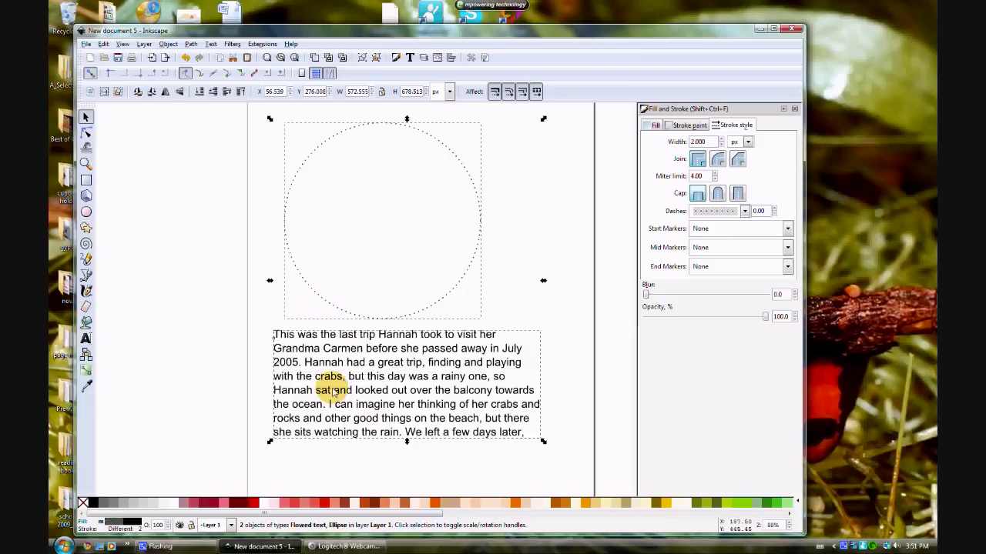
left_click(211, 44)
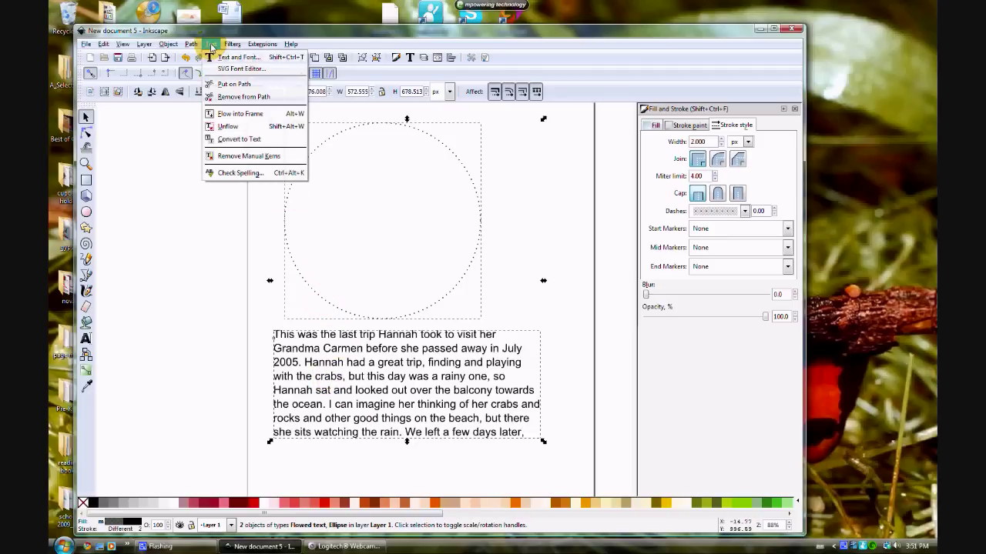
left_click(227, 115)
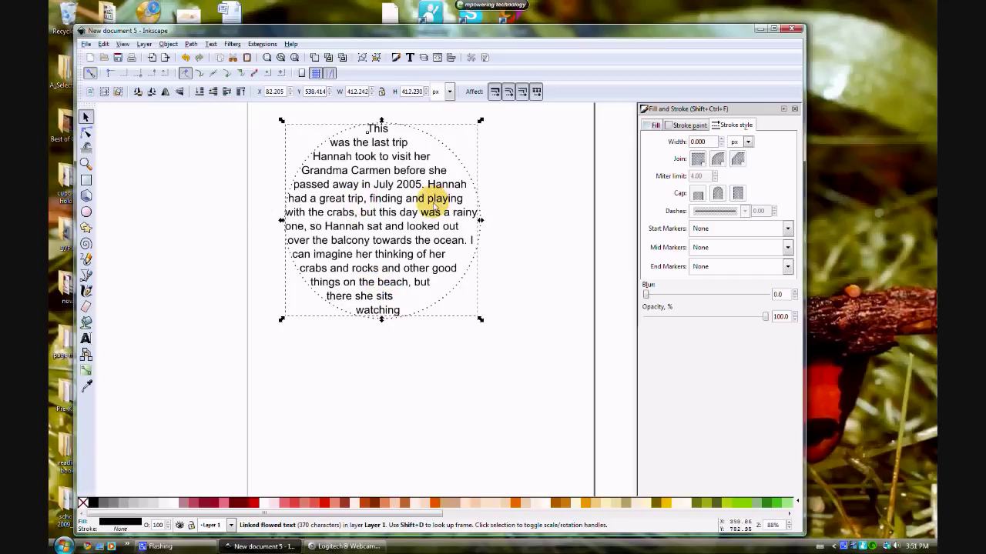
- Center-align all of the text flowed inside the dotted circle
left_click(449, 381)
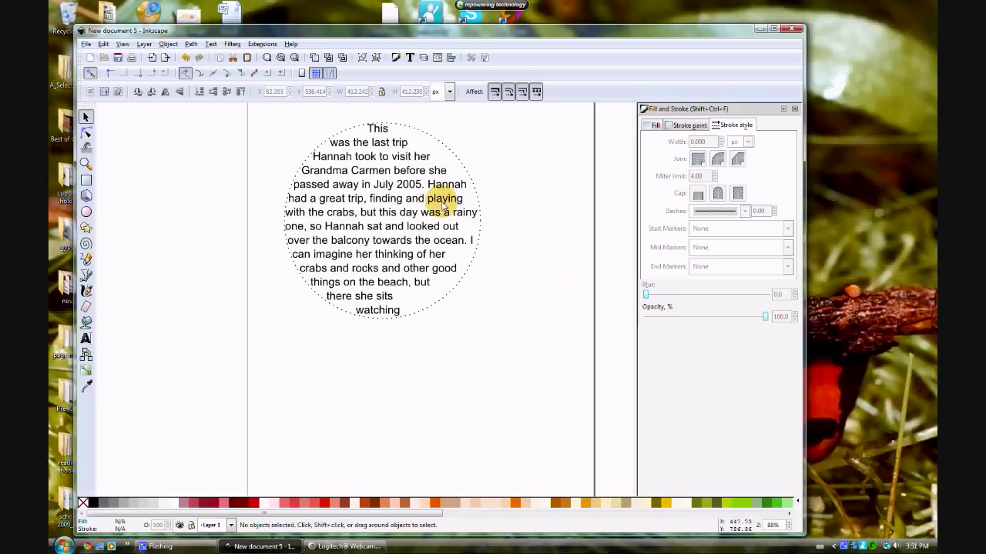
left_click(418, 217)
double_click(418, 217)
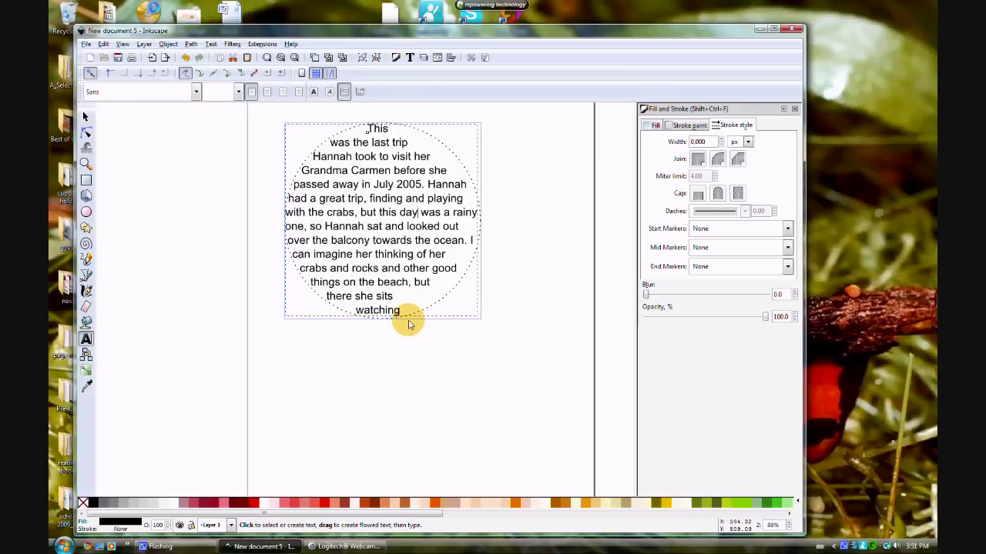
double_click(367, 175)
key("ctrl+a")
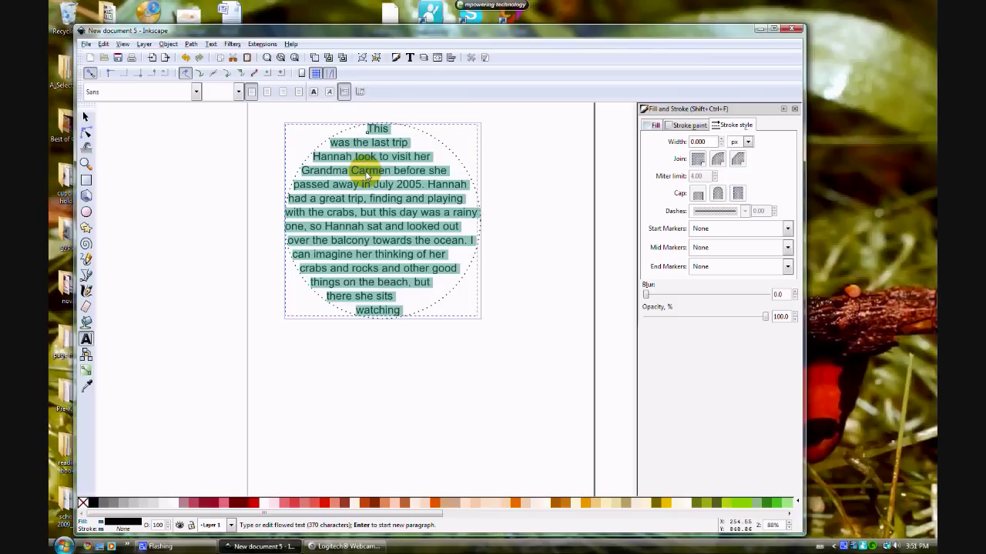
left_click(367, 175)
left_click_drag(362, 143, 387, 255)
left_click(402, 244)
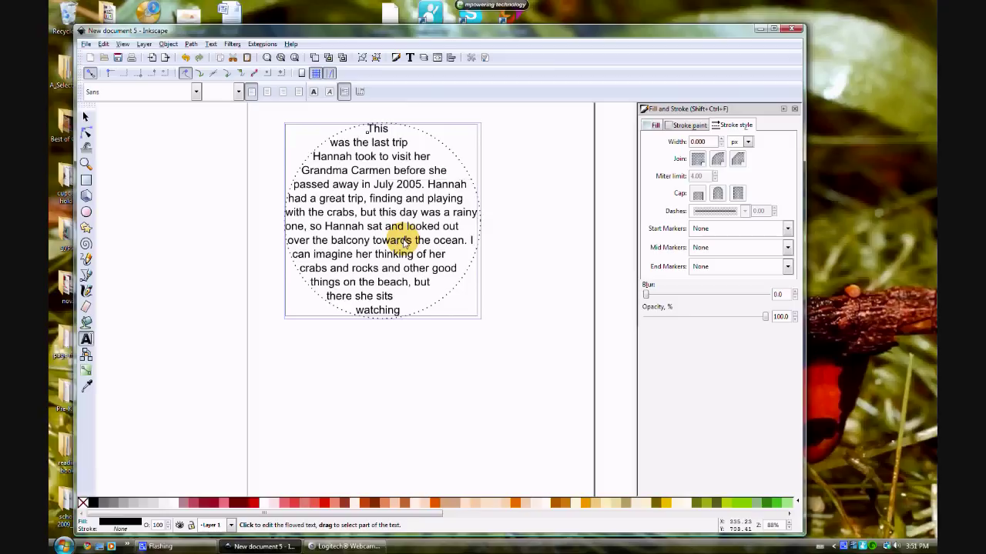
key("ctrl+a")
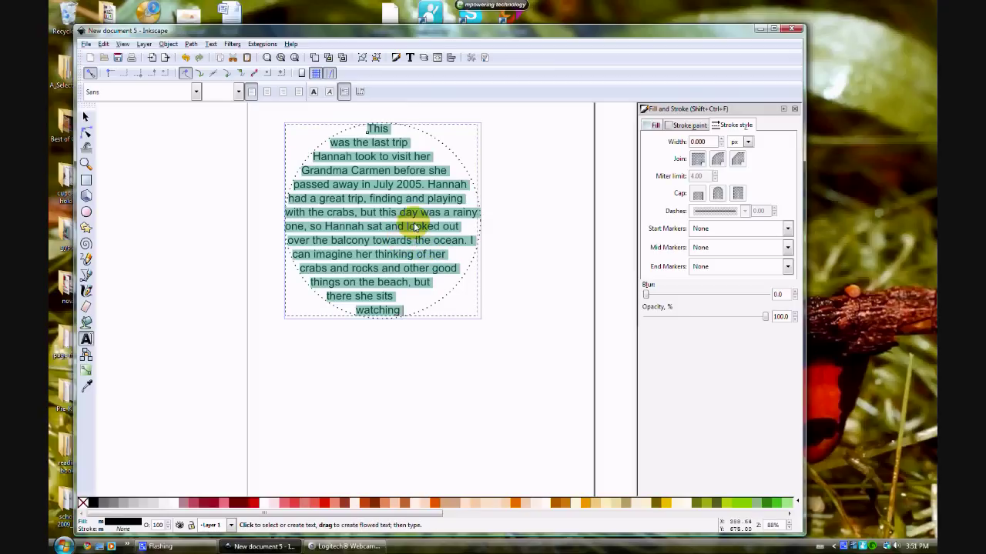
left_click(268, 93)
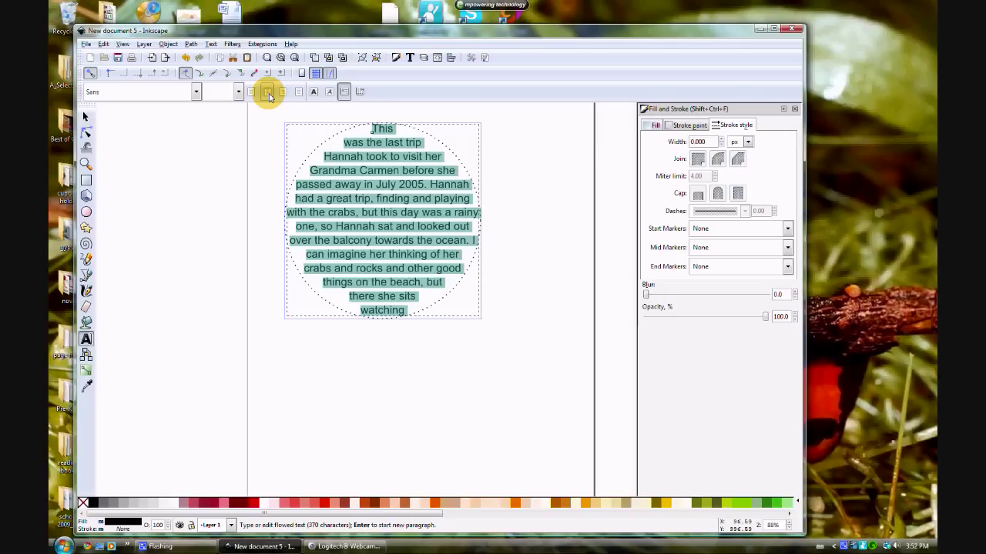
- Set the font of all the circle's text to Crazy Girlz Blond BTN Lt
left_click(197, 91)
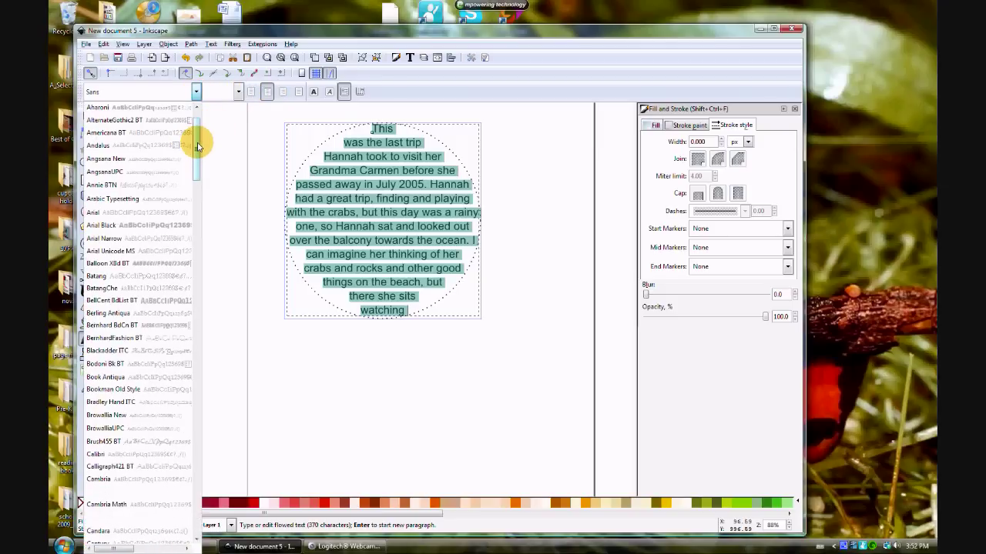
left_click_drag(197, 146, 200, 164)
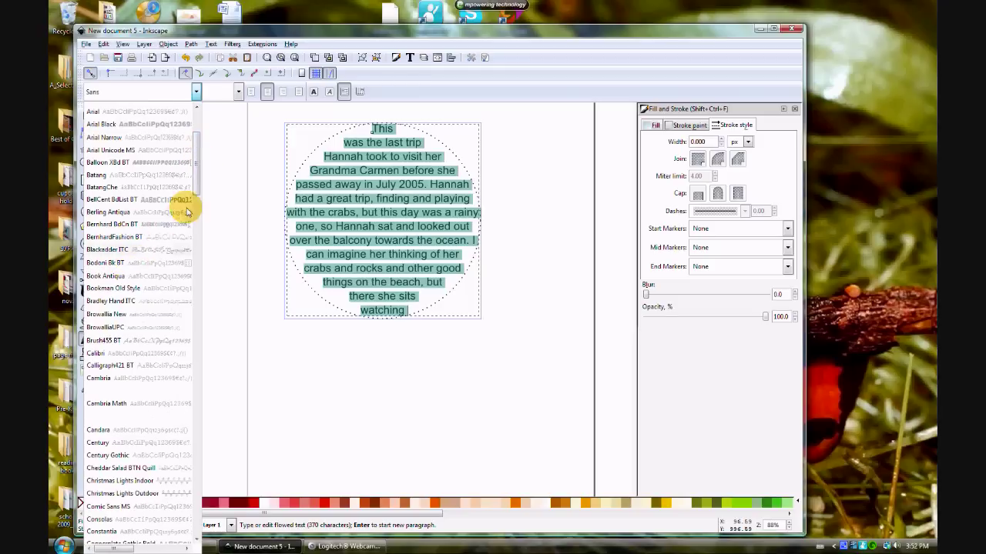
left_click_drag(196, 192, 194, 230)
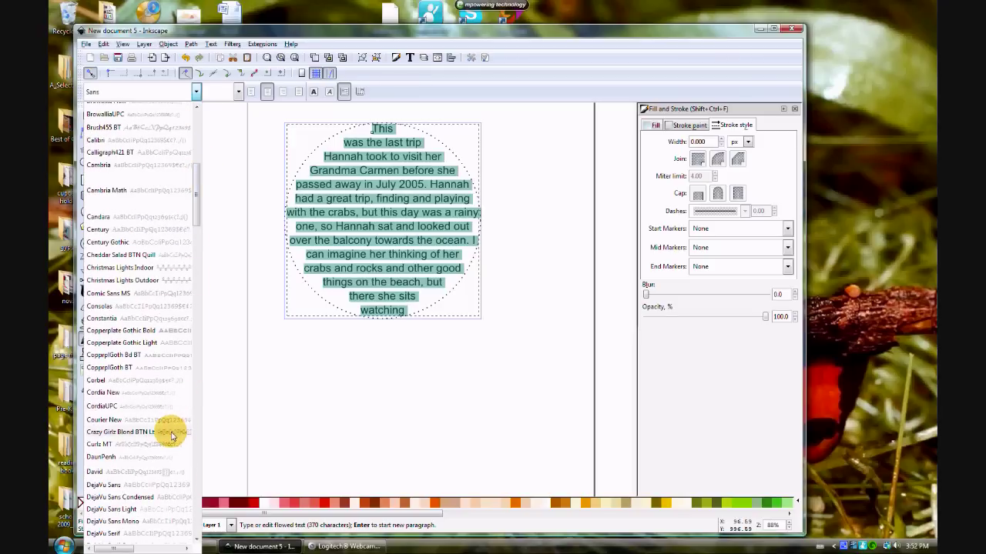
left_click(123, 432)
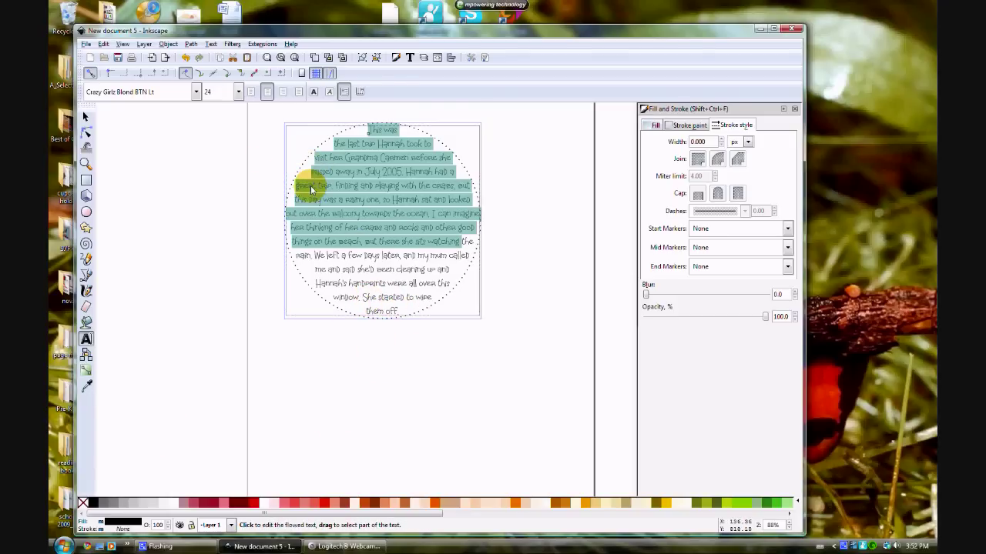
- Select all of the text flowed inside the dotted circle and set its font size to 18
left_click(342, 194)
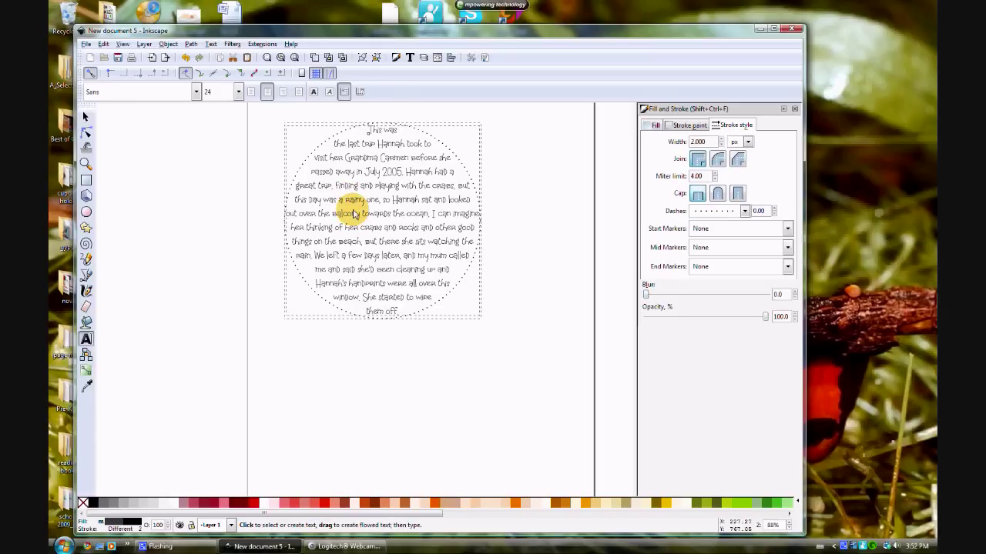
left_click(352, 216)
key("ctrl+a")
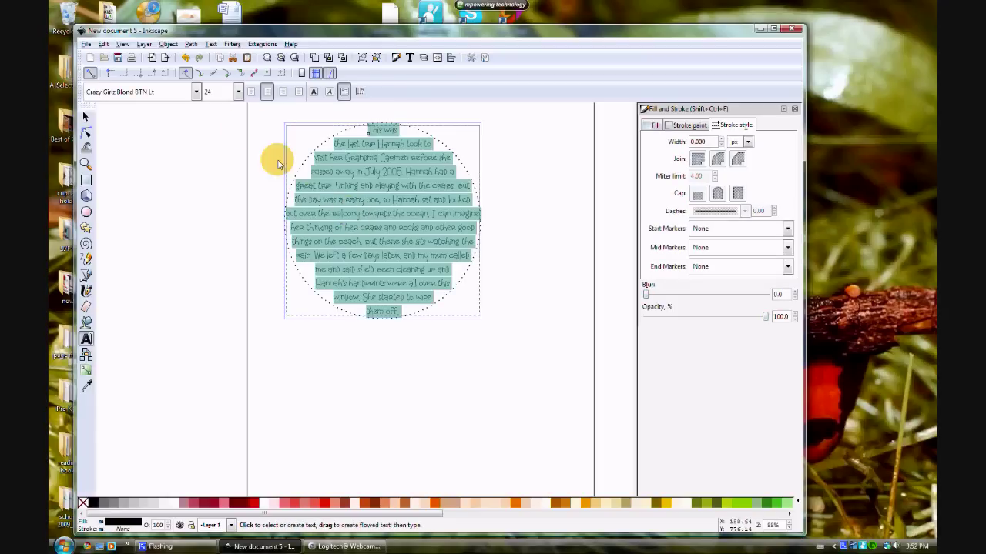
left_click(238, 92)
left_click(217, 229)
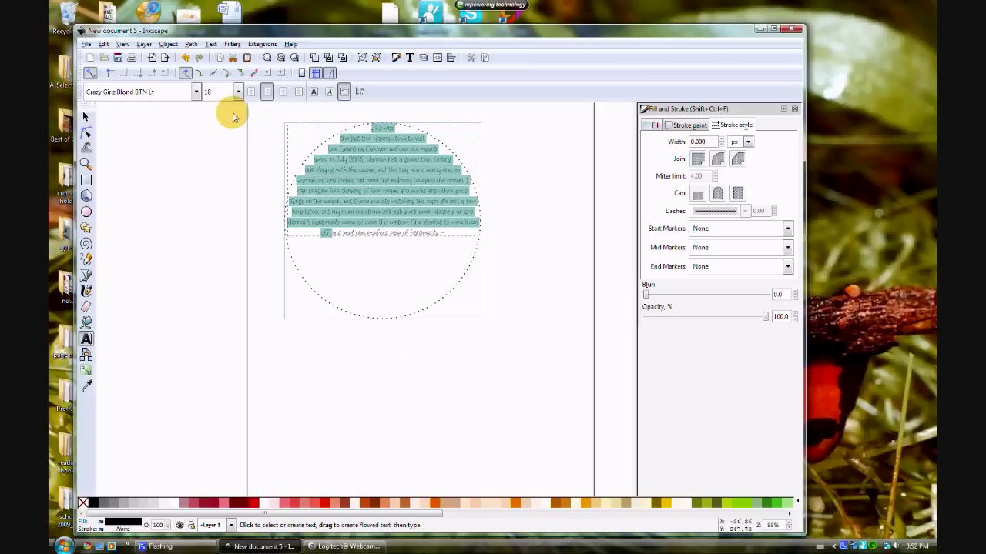
left_click(399, 362)
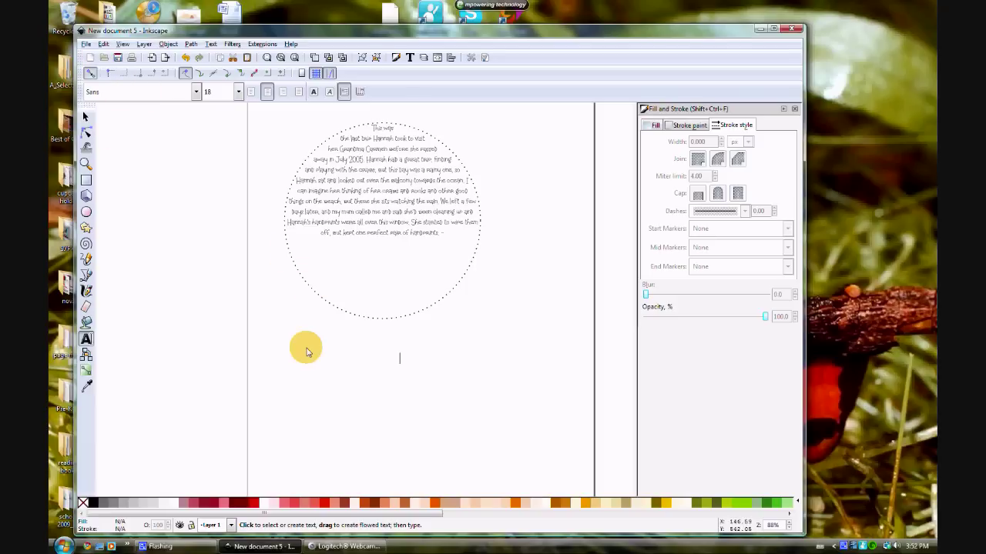
- Lock the dotted circle's proportions, show its dimensions in inches, and scale it down to about 3.64 in wide
left_click(87, 116)
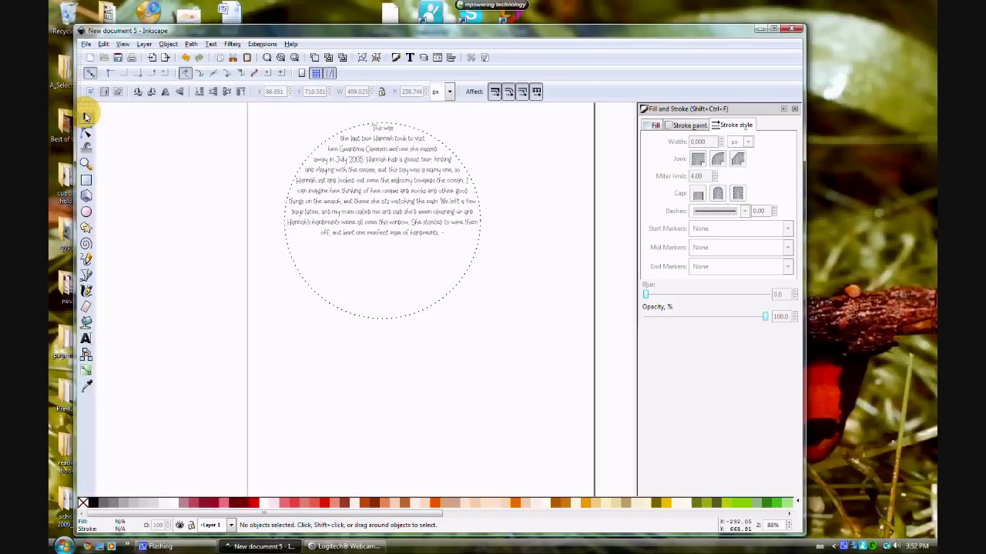
left_click(306, 285)
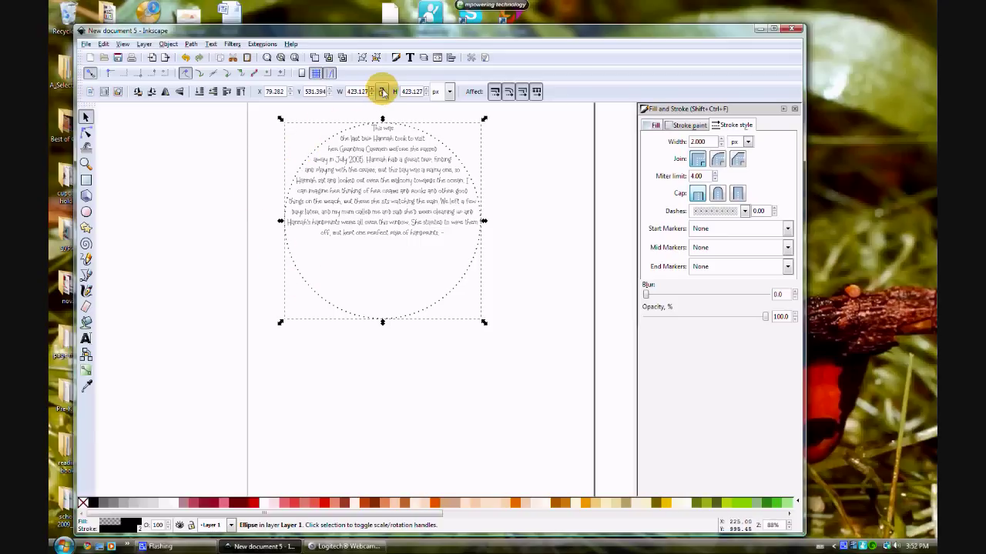
left_click(383, 92)
left_click(450, 93)
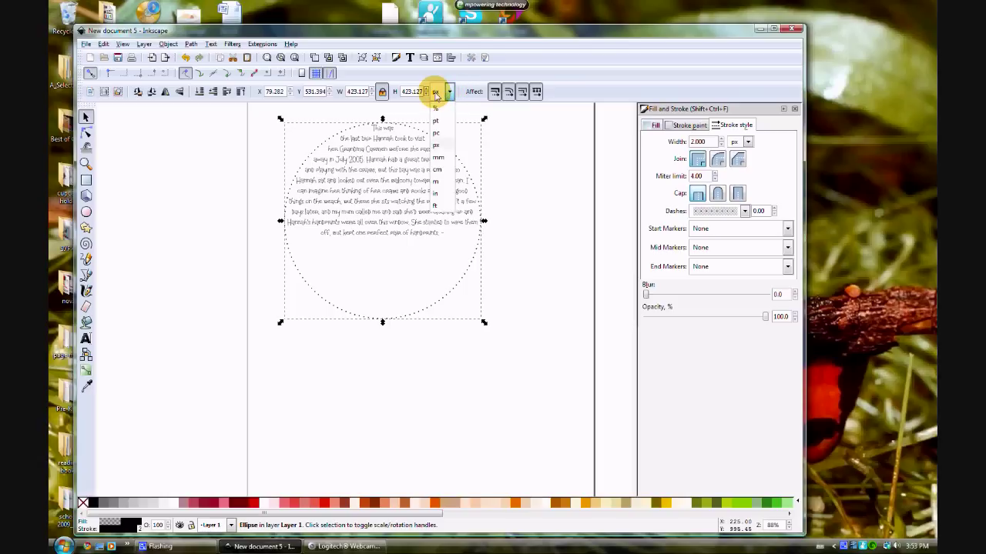
left_click(443, 194)
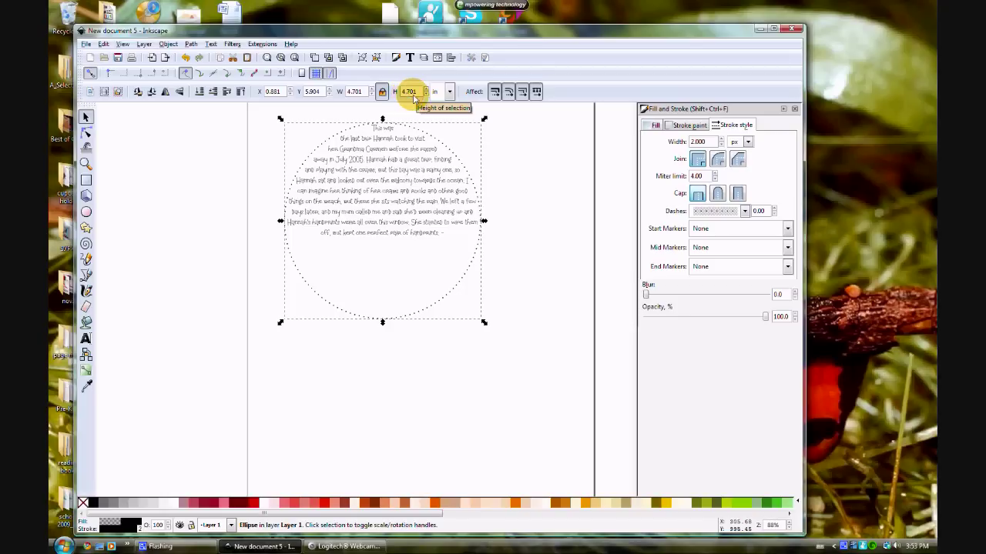
left_click_drag(483, 323, 438, 284)
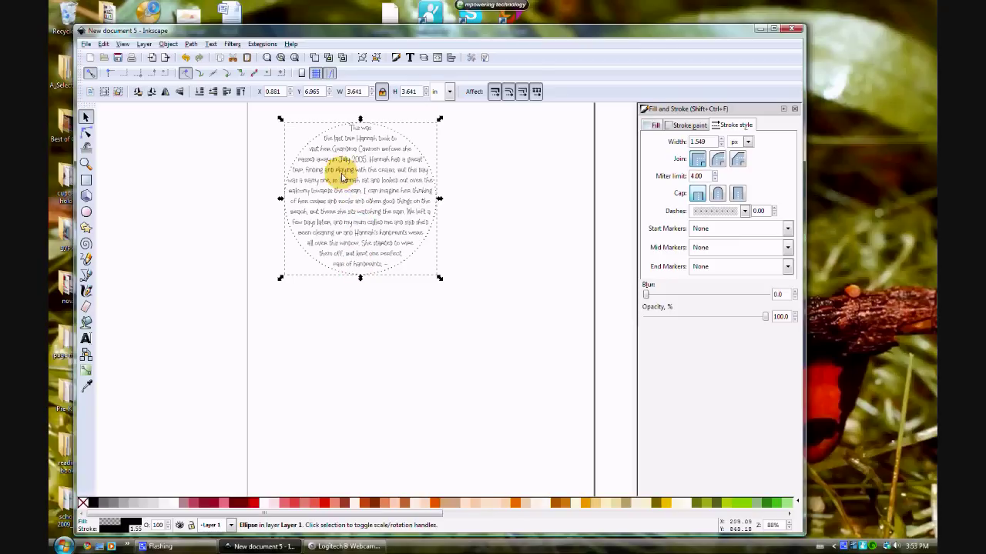
- Try font size 16 on all of the text inside the resized dotted circle
left_click(352, 324)
left_click(364, 220)
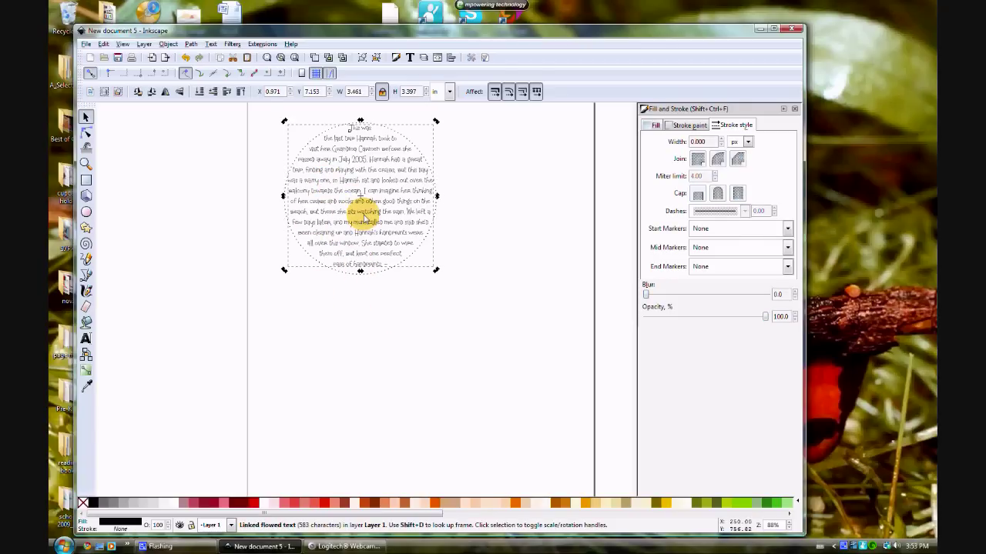
double_click(364, 220)
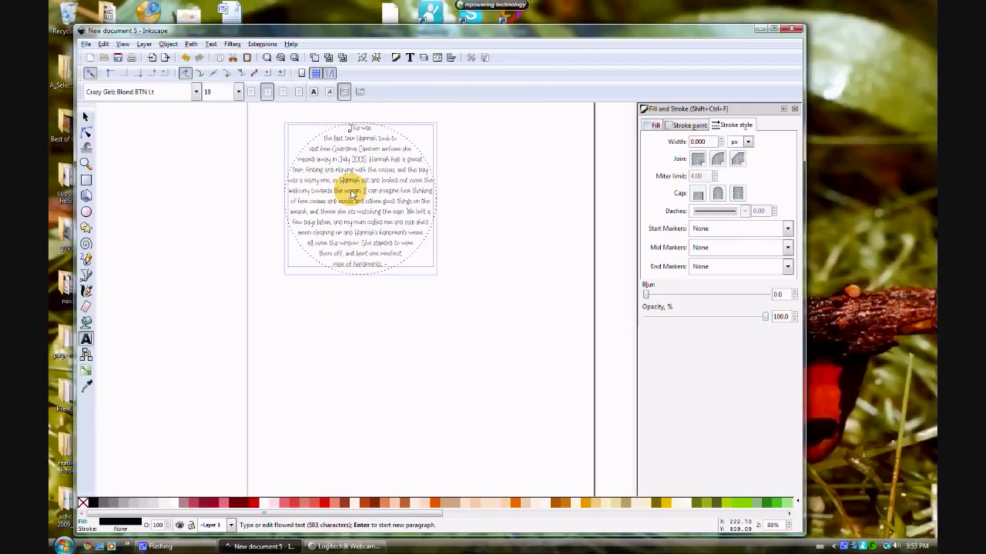
key("ctrl+a")
left_click(239, 92)
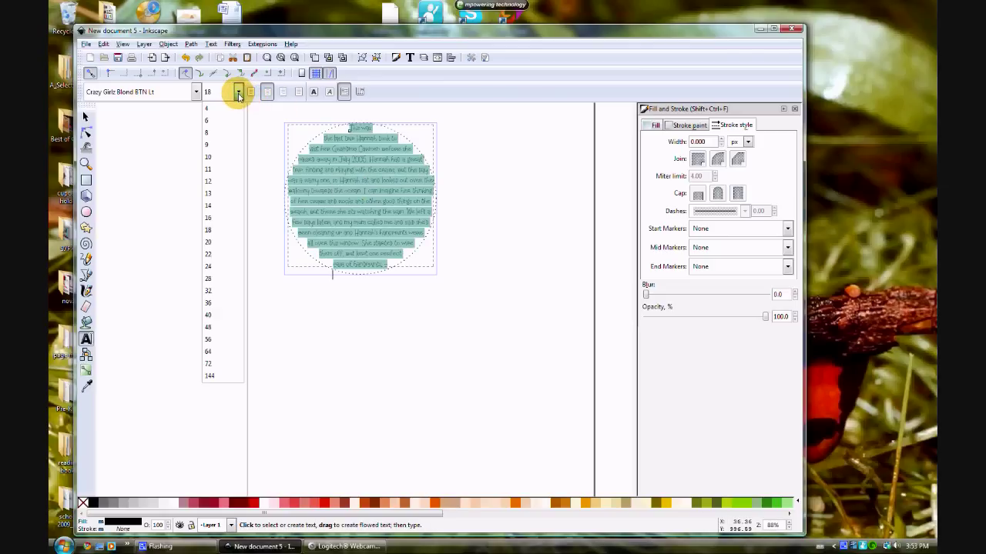
left_click(213, 217)
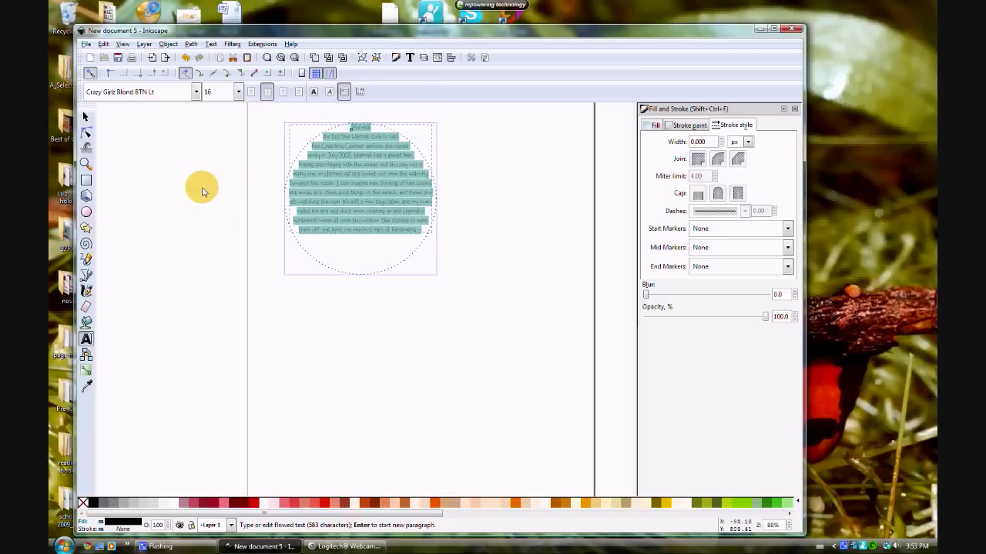
- Return the circle's text to font size 18 and deselect it
left_click(238, 92)
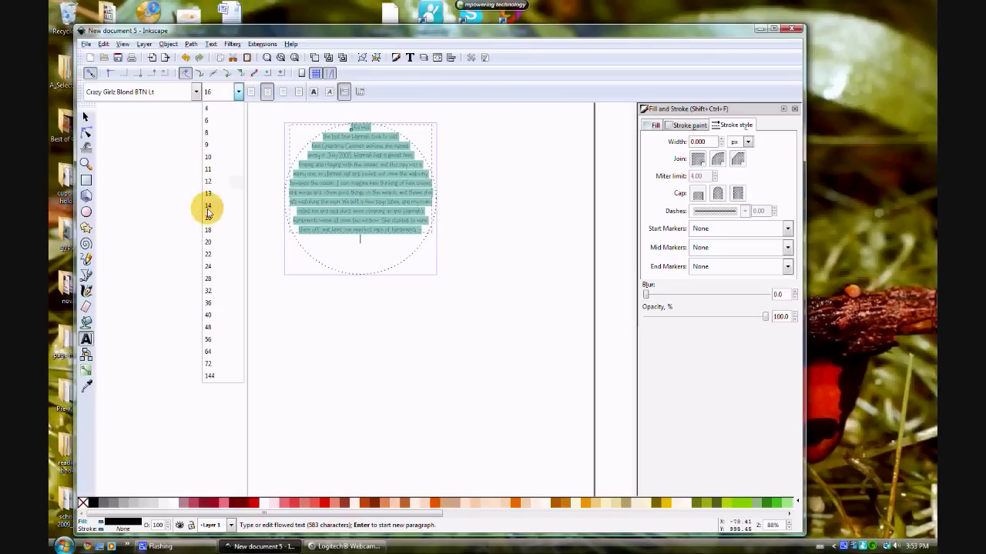
left_click(208, 231)
left_click(380, 310)
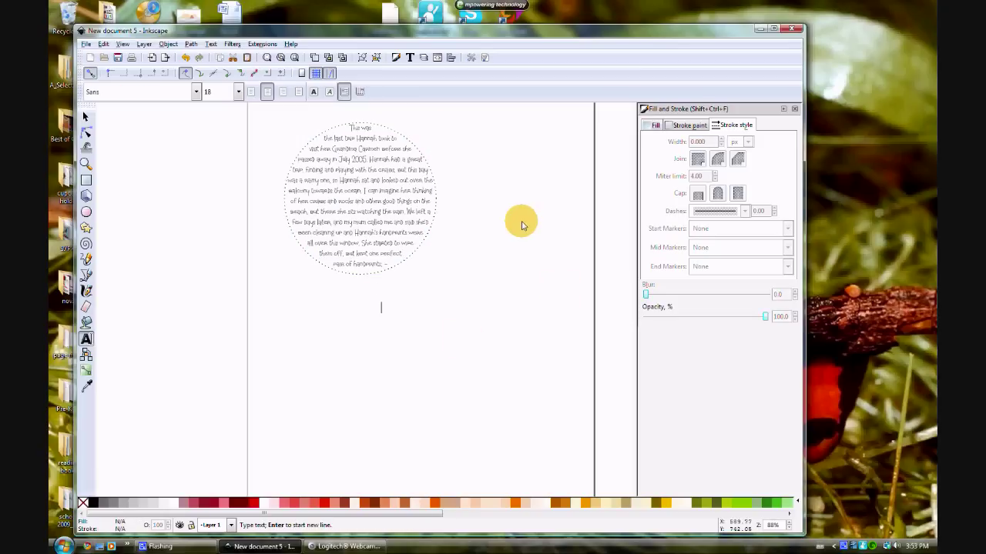
- Look through the project photos in the Picasa photo viewer, from the printed text and cut scalloped shape to the finished scrapbook page
scroll(520, 206, "up", 2)
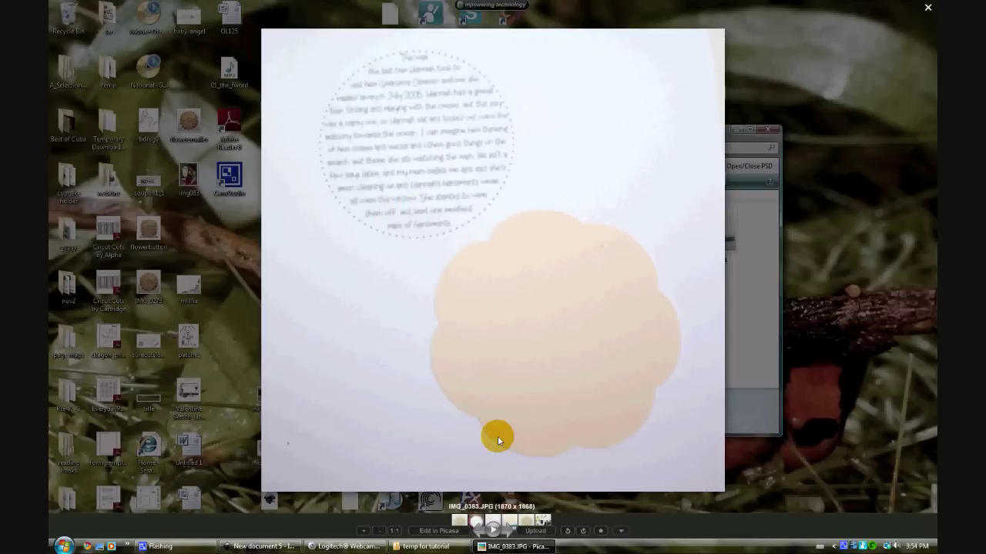
left_click(507, 530)
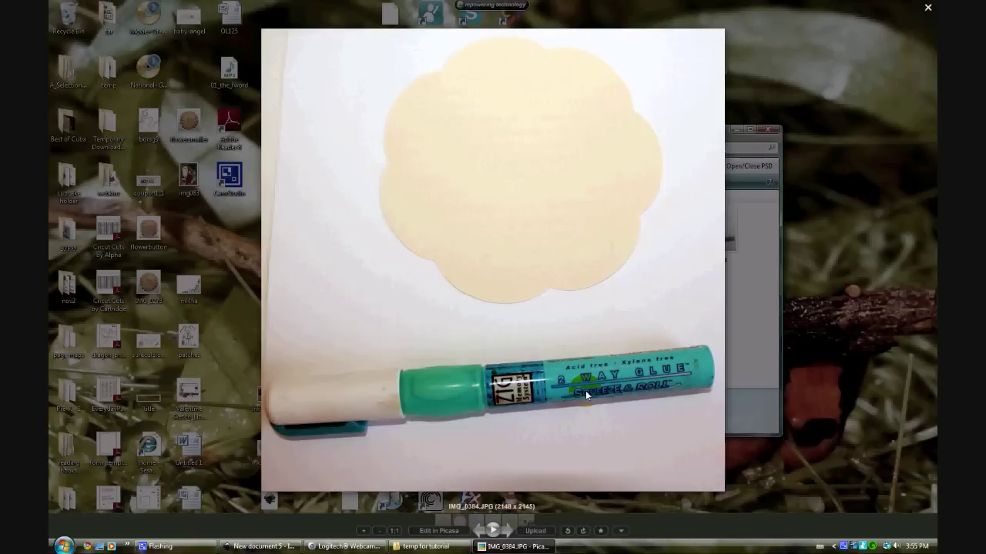
left_click(505, 530)
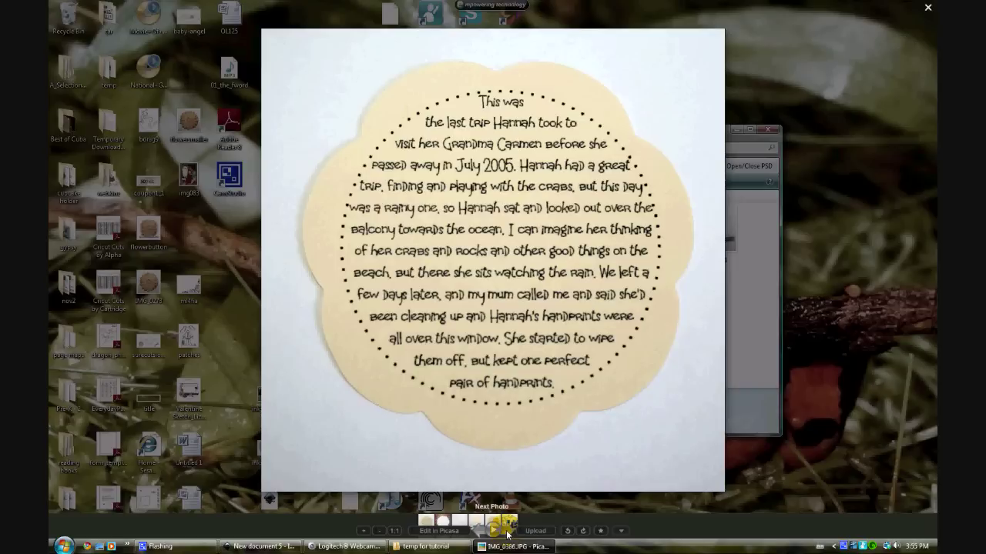
left_click(508, 532)
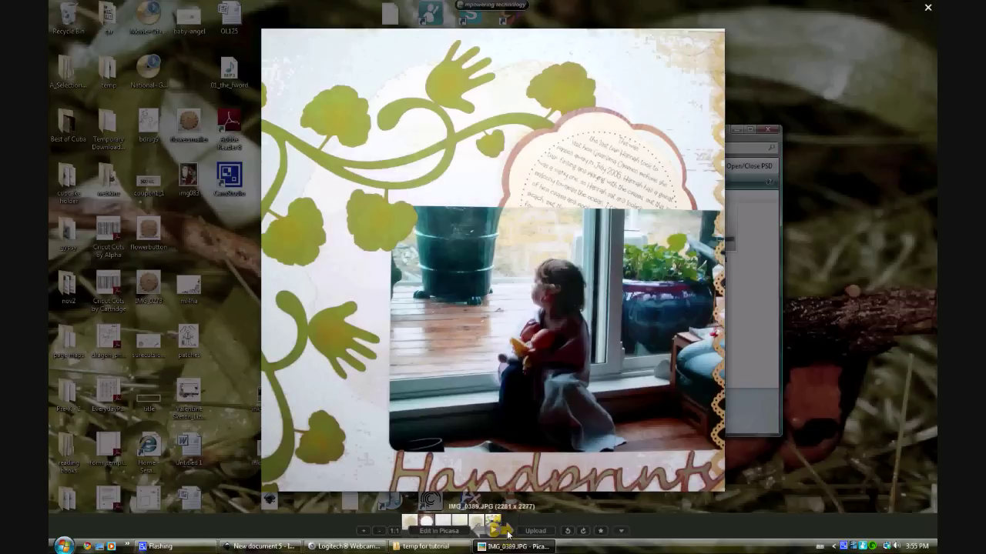